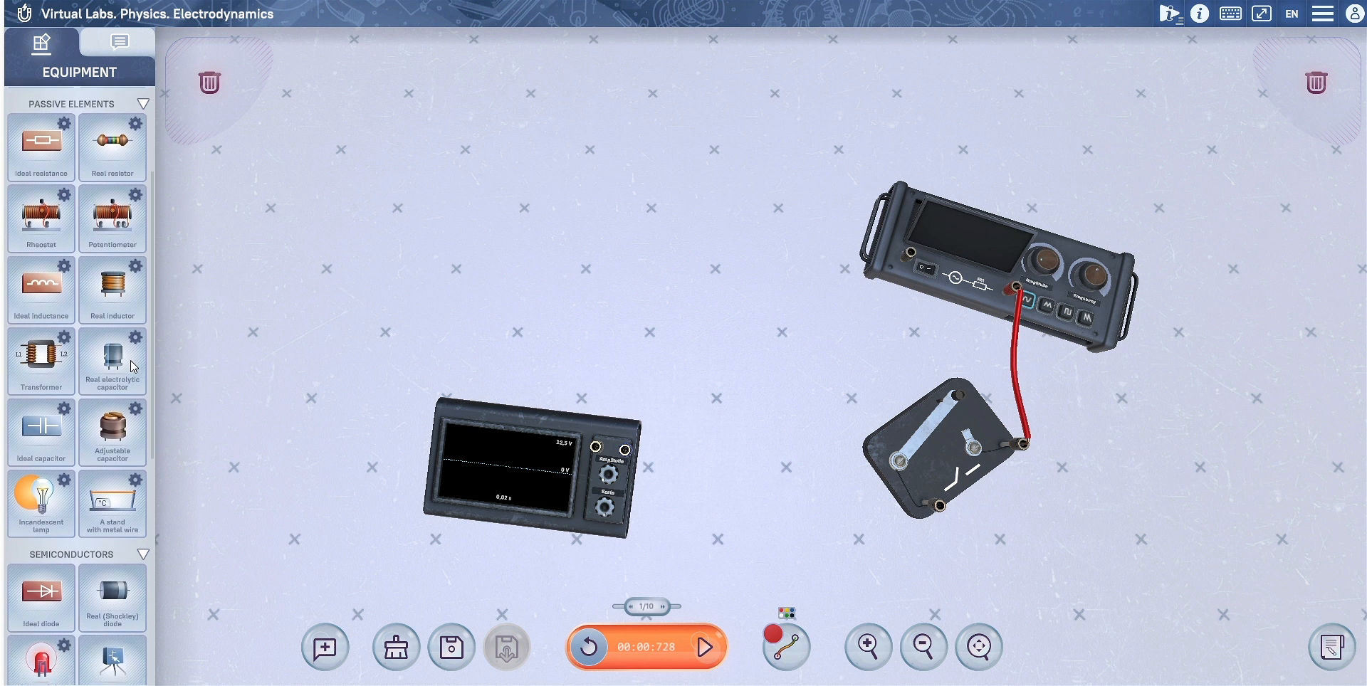
Step: Place an incandescent lamp in the empty area above the simplified oscilloscope
click(50, 502)
drag(42, 494, 705, 330)
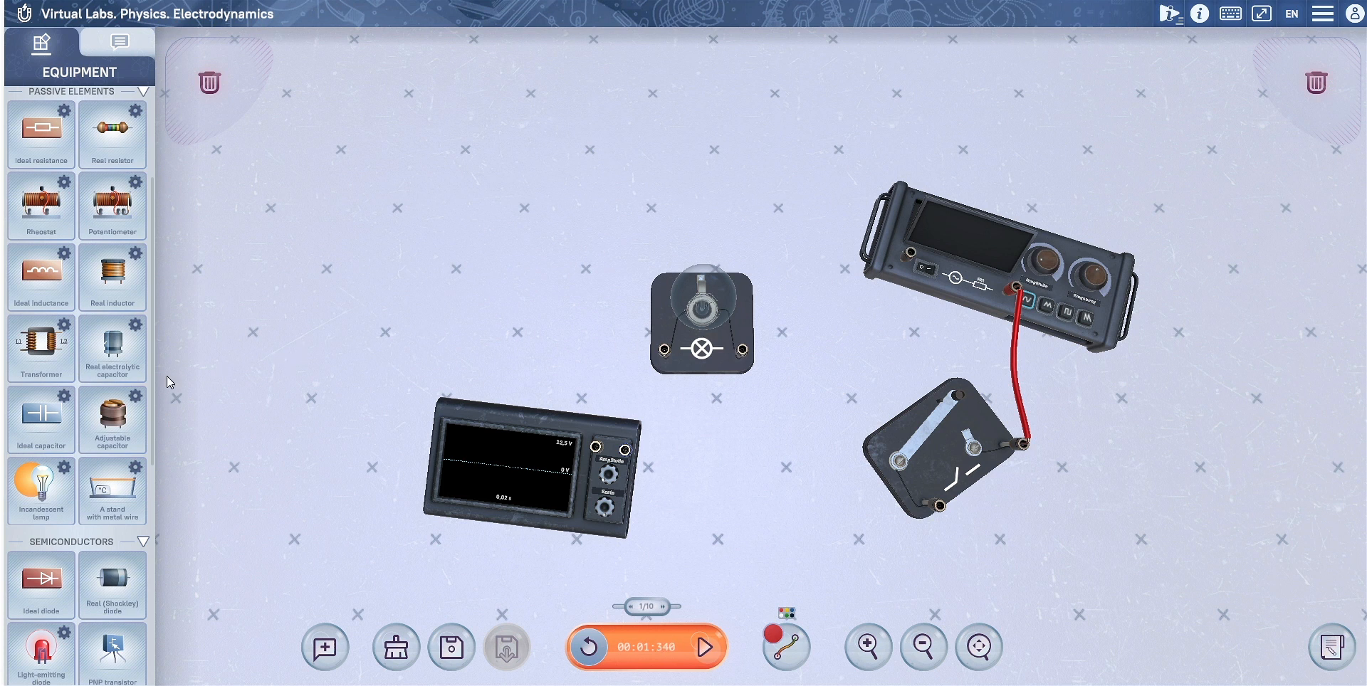
Step: Inspect the adjustable parameters of the real electrolytic capacitor, the real inductor and the potentiometer in the equipment library
click(99, 367)
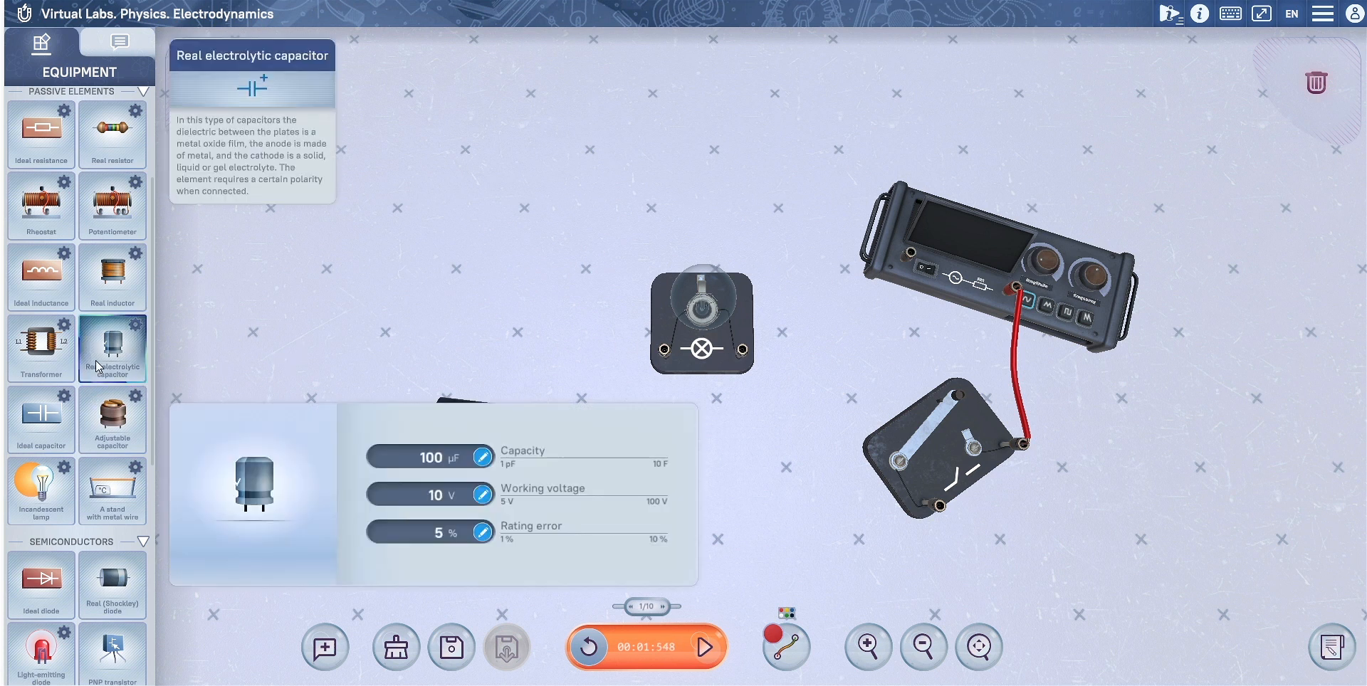
click(110, 278)
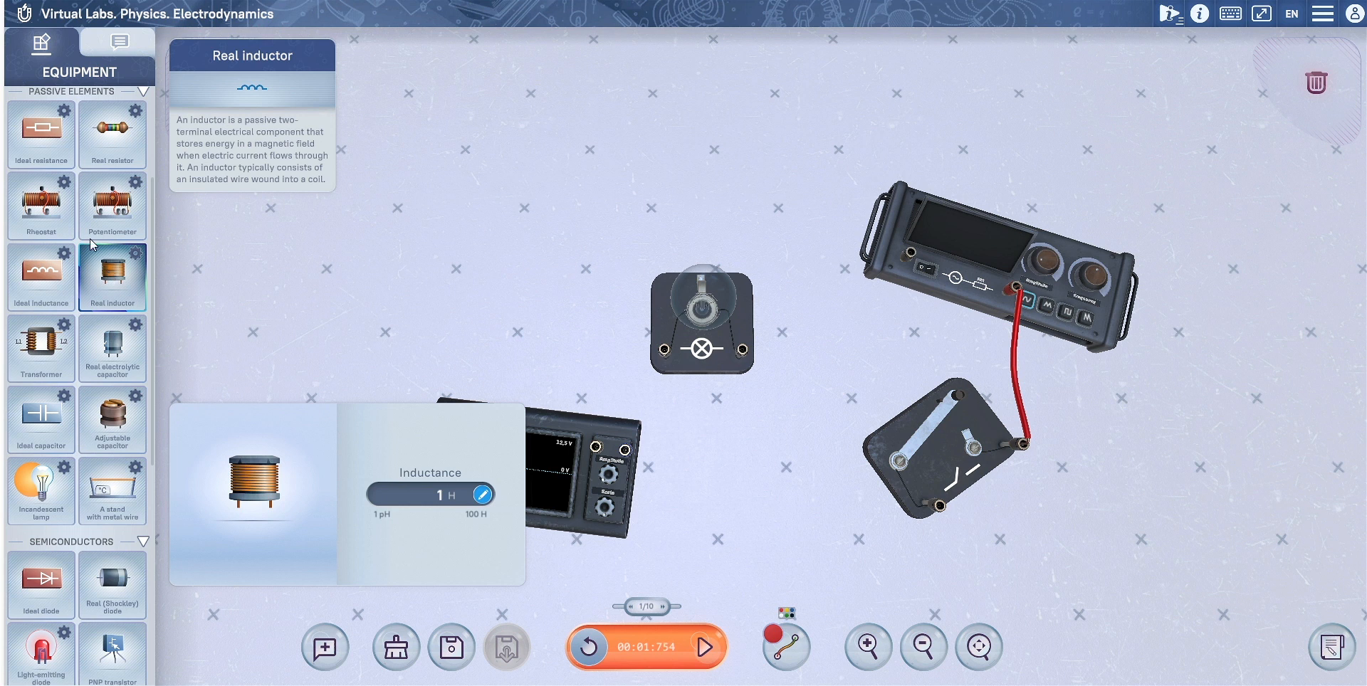
click(90, 206)
Step: Set the real voltage source's internal resistance to 25 Ohm and place it on the workspace above the simplified oscilloscope
drag(105, 144, 107, 374)
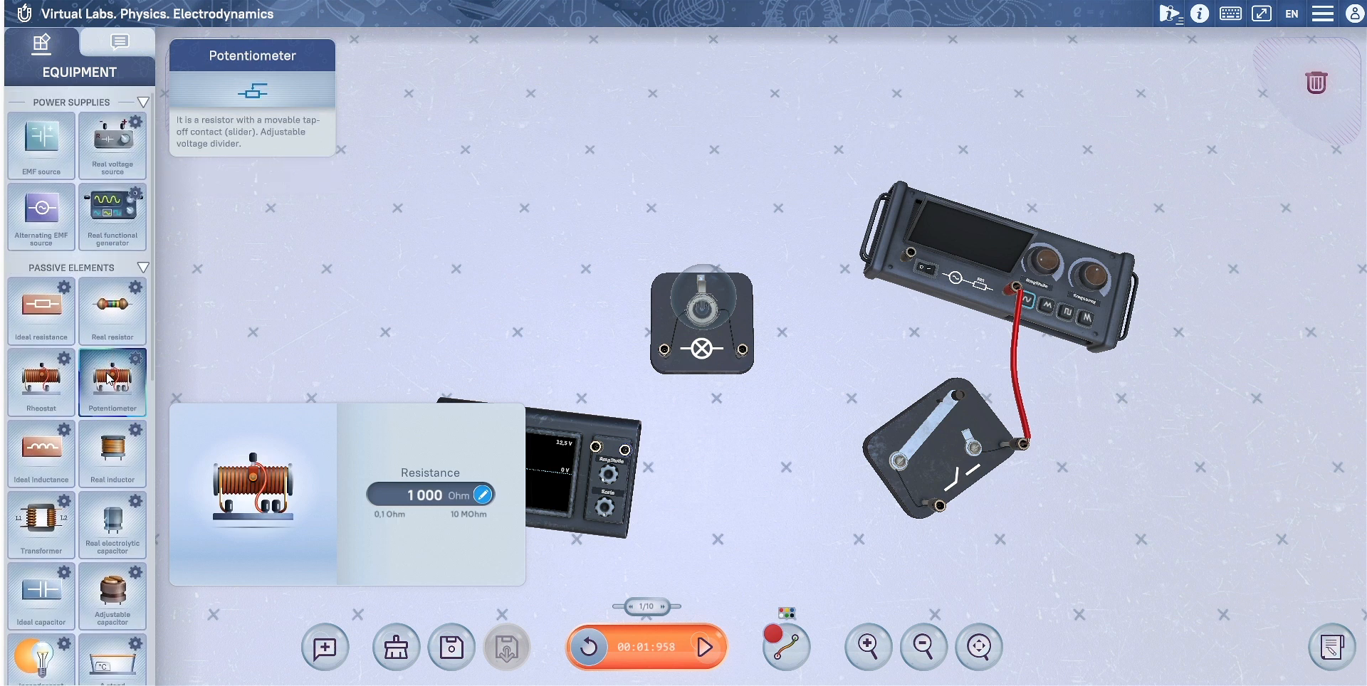
click(118, 166)
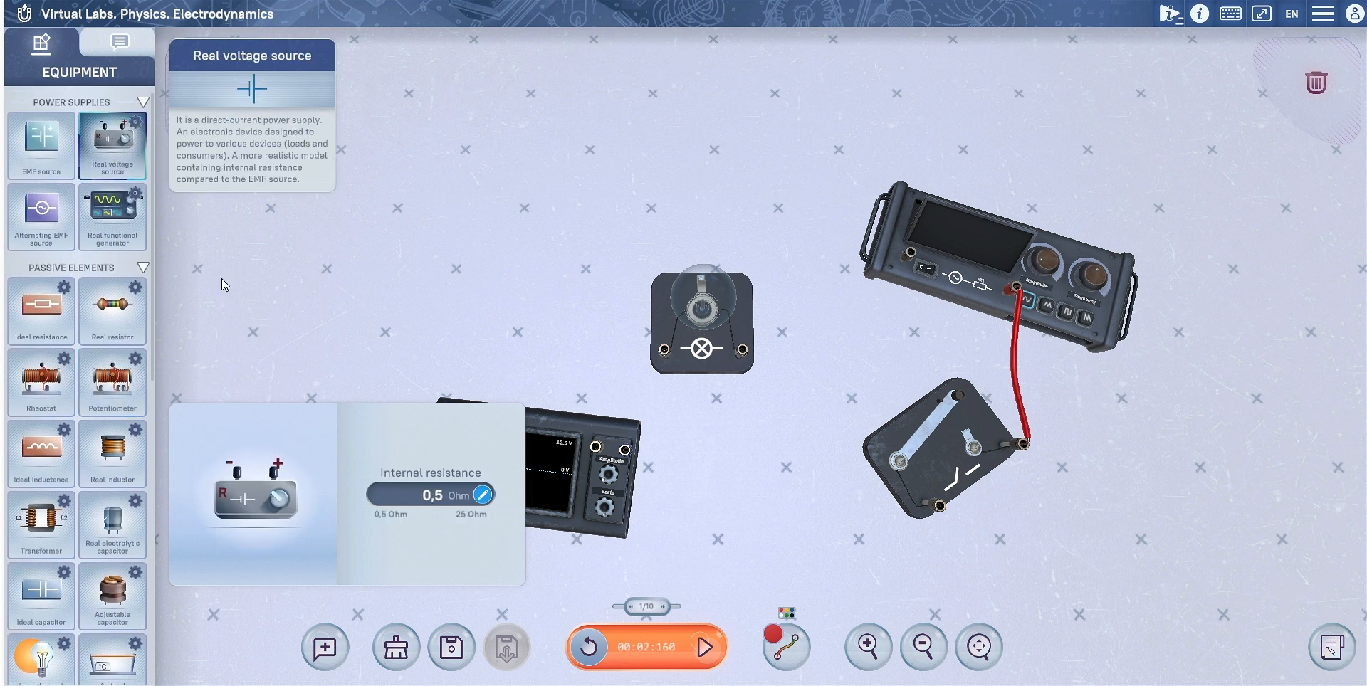
click(483, 495)
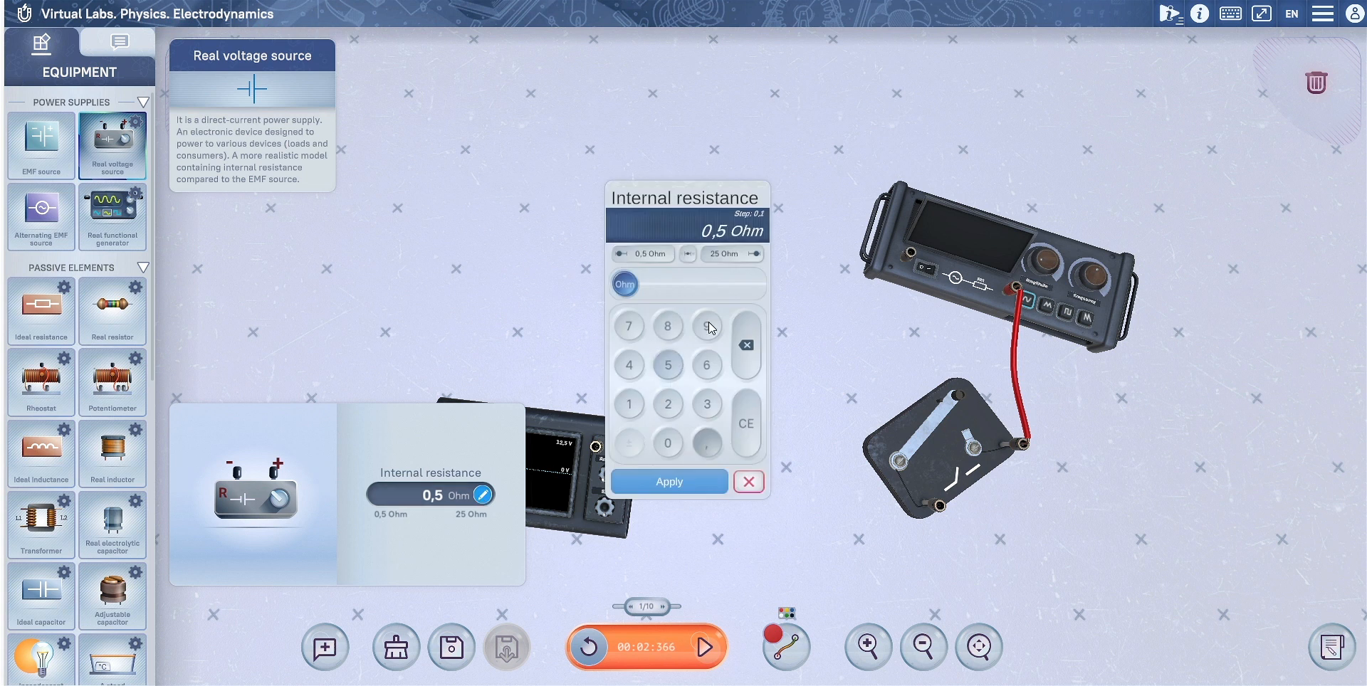
click(747, 255)
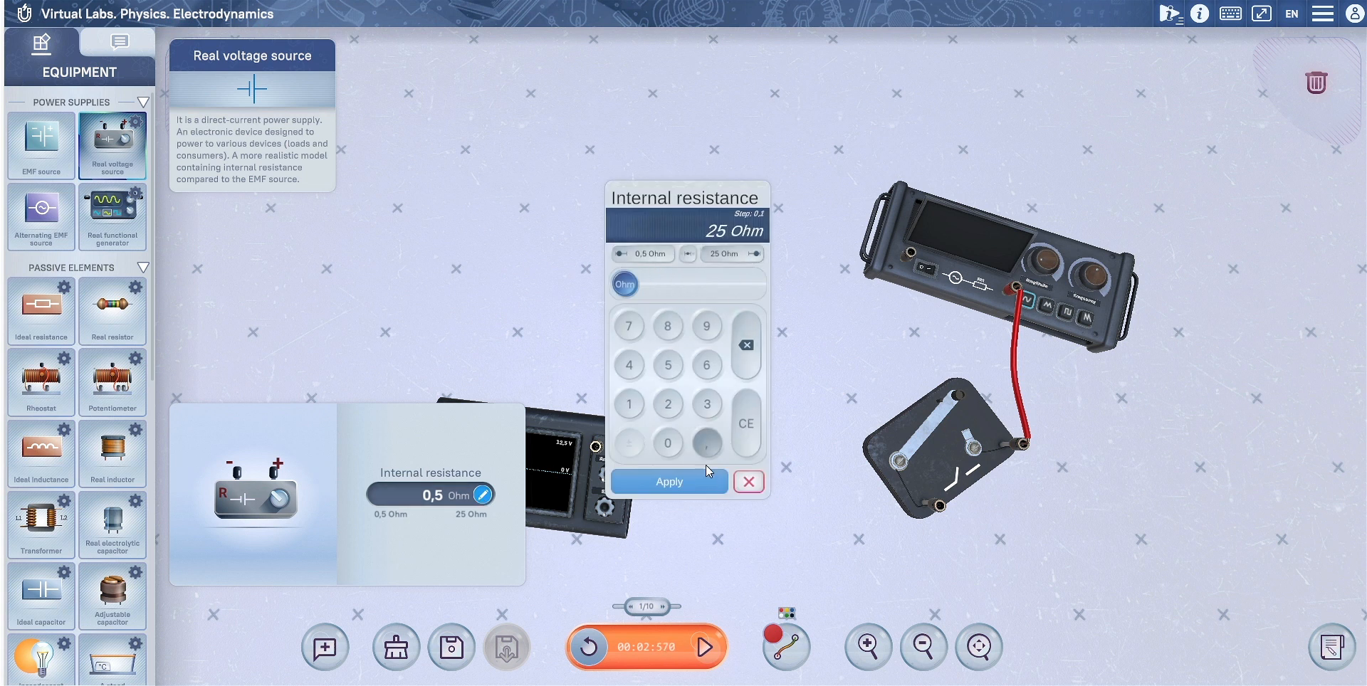
click(691, 482)
drag(110, 166, 517, 267)
Step: Rotate the incandescent lamp to a tilted orientation beside the voltage source
drag(698, 359, 669, 332)
scroll(733, 361, down, 3)
scroll(733, 364, up, 8)
scroll(670, 333, down, 2)
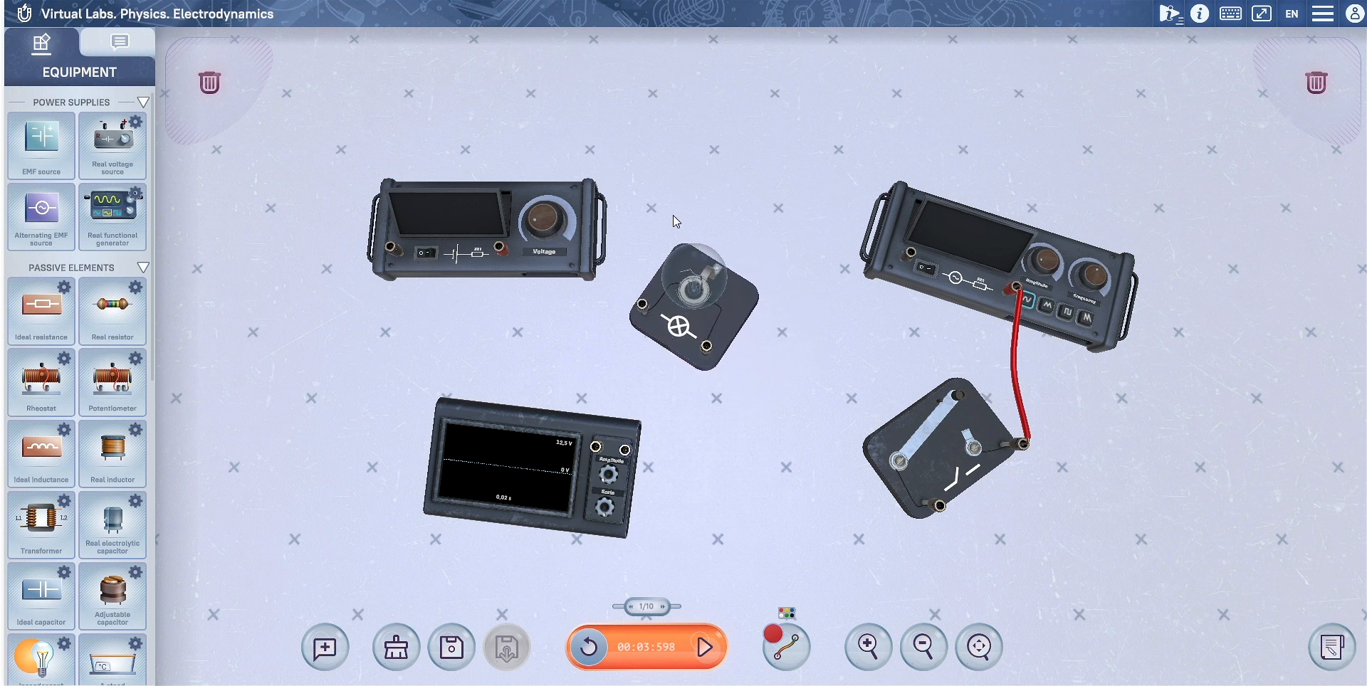
Step: Delete the real voltage source and the lamp, and clear the remaining equipment from the workspace
drag(504, 270, 265, 132)
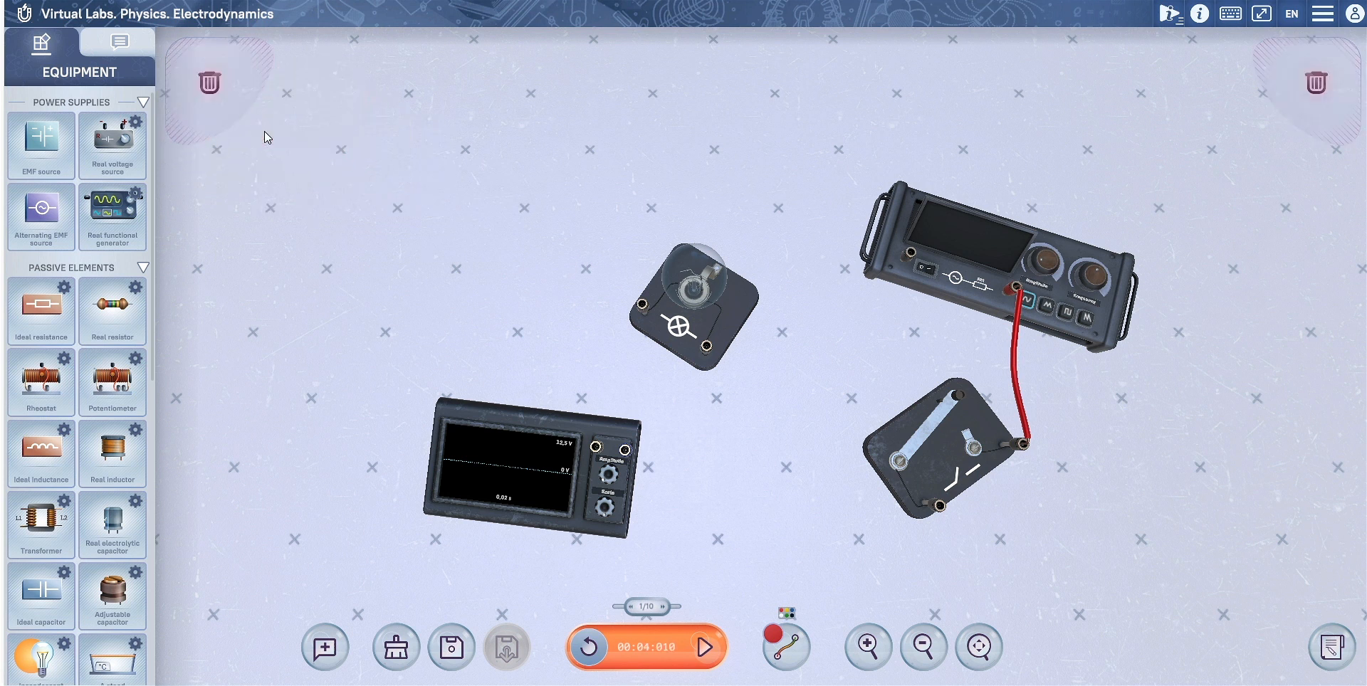
drag(681, 335, 1258, 128)
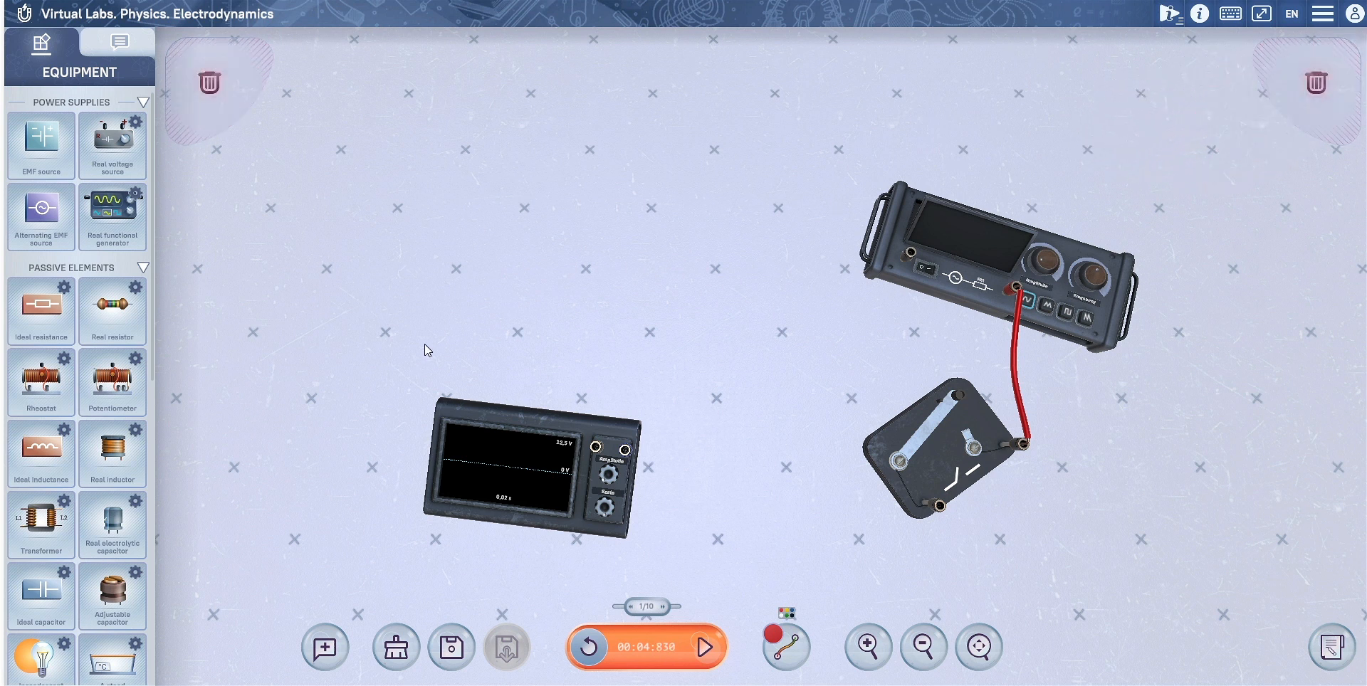
click(397, 648)
click(411, 596)
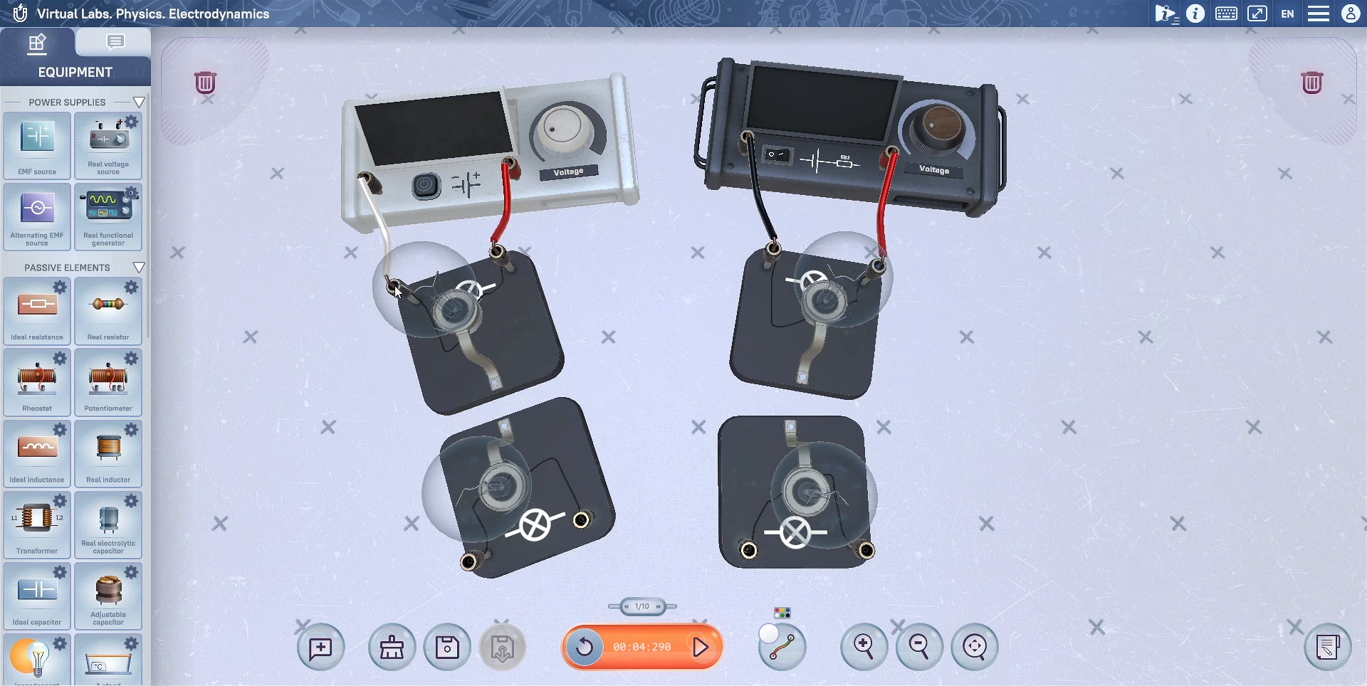
Step: Wire the two lamps below the white voltage source in parallel, using a white wire and a red wire between their matching terminals
drag(397, 292, 400, 311)
drag(429, 445, 472, 563)
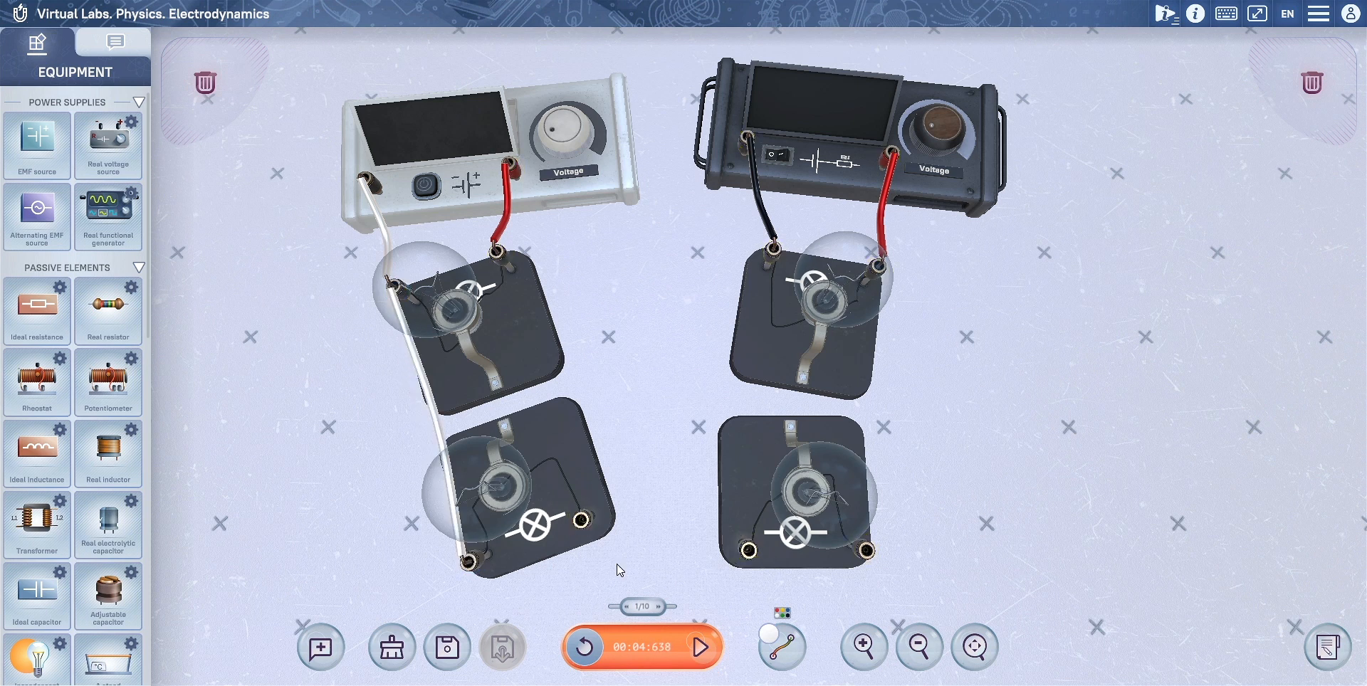
click(781, 659)
click(783, 530)
drag(497, 255, 502, 282)
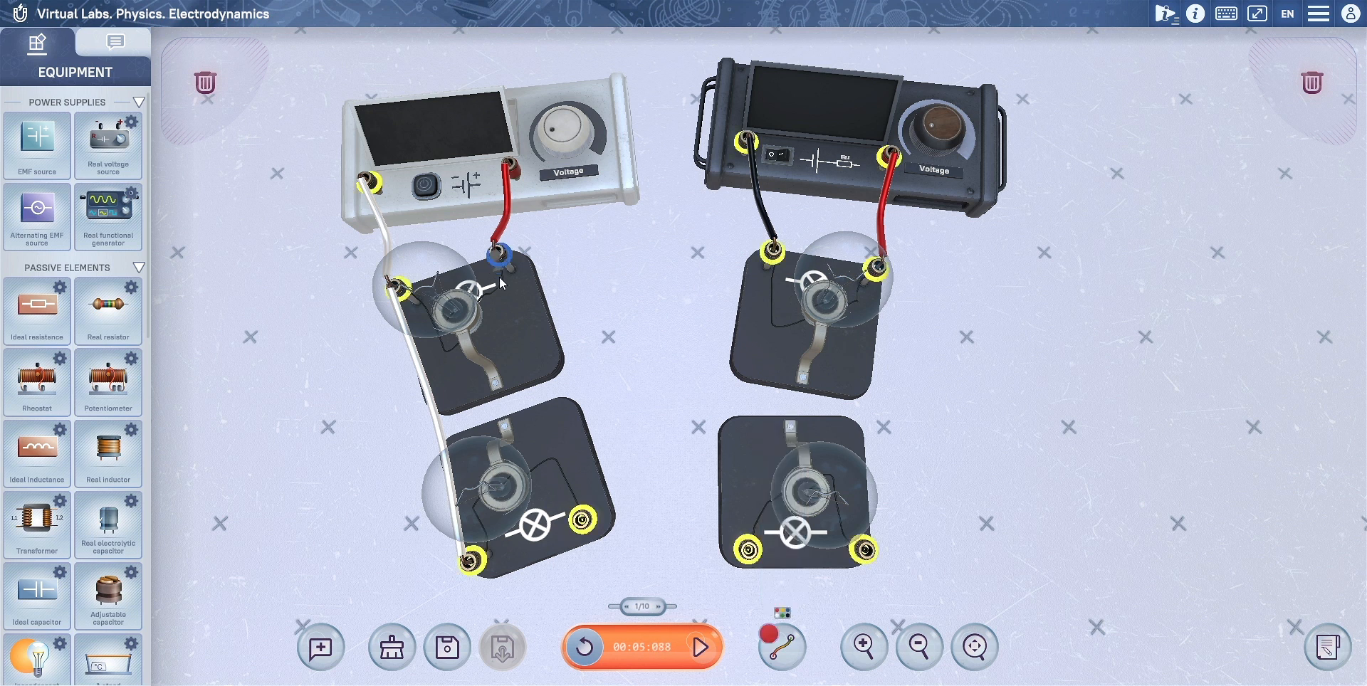
drag(500, 279, 584, 520)
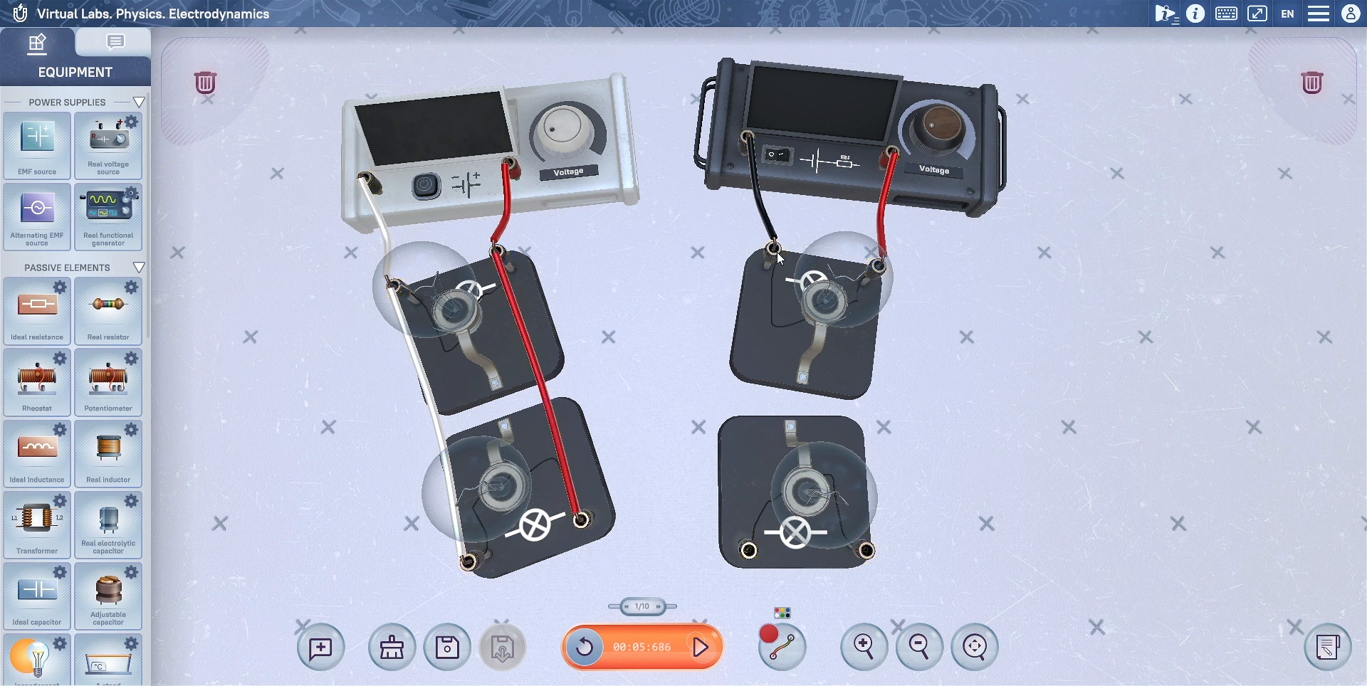
Step: Join the black-wire terminal of the lamp under the dark voltage source to the lower lamp with a red wire, and remove that wire
drag(779, 256, 779, 256)
drag(759, 396, 750, 550)
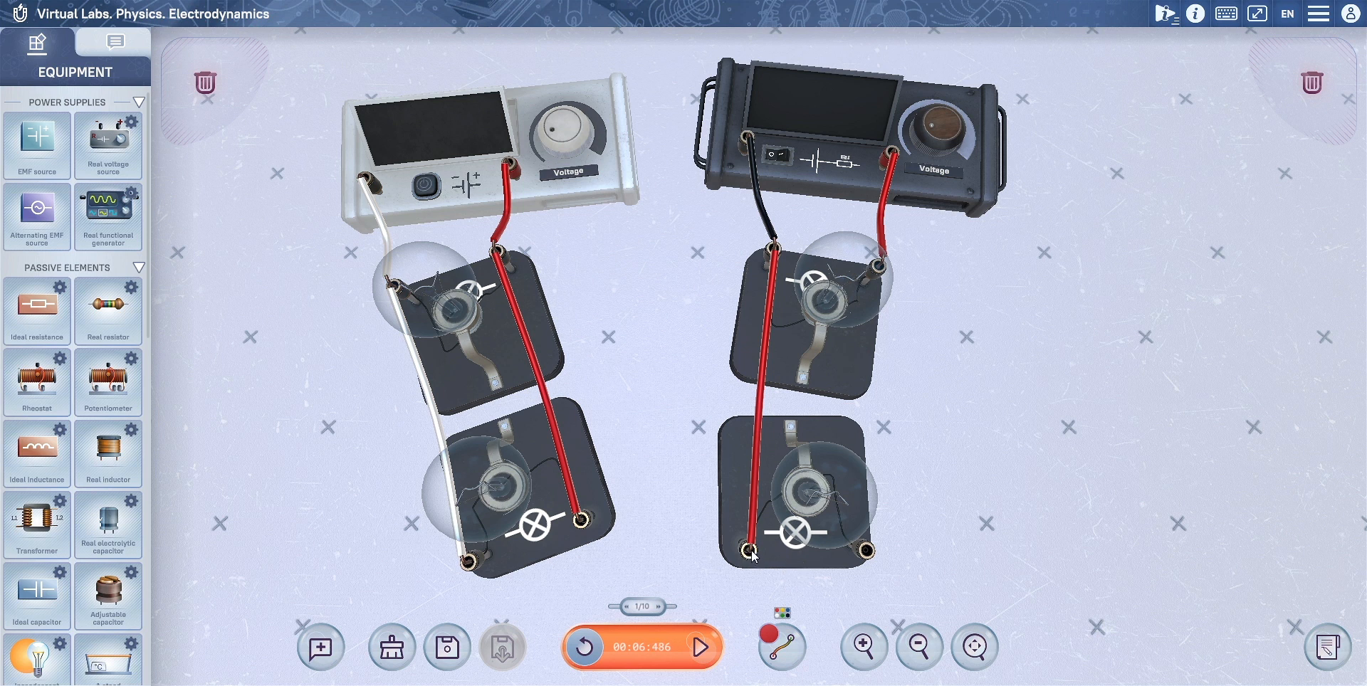
click(762, 409)
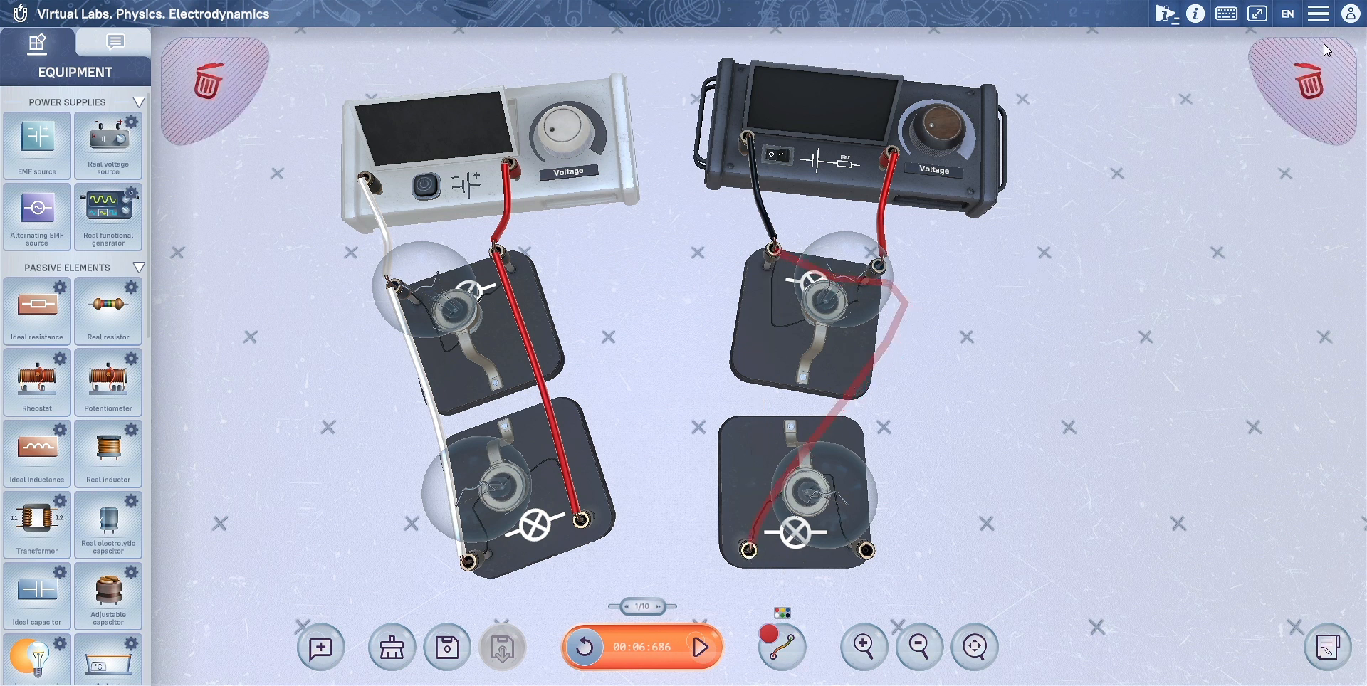
Step: Change the wire colour to black and connect the black-wire terminal of the lamp under the dark voltage source to the lower lamp
click(783, 653)
click(787, 602)
drag(774, 250, 748, 549)
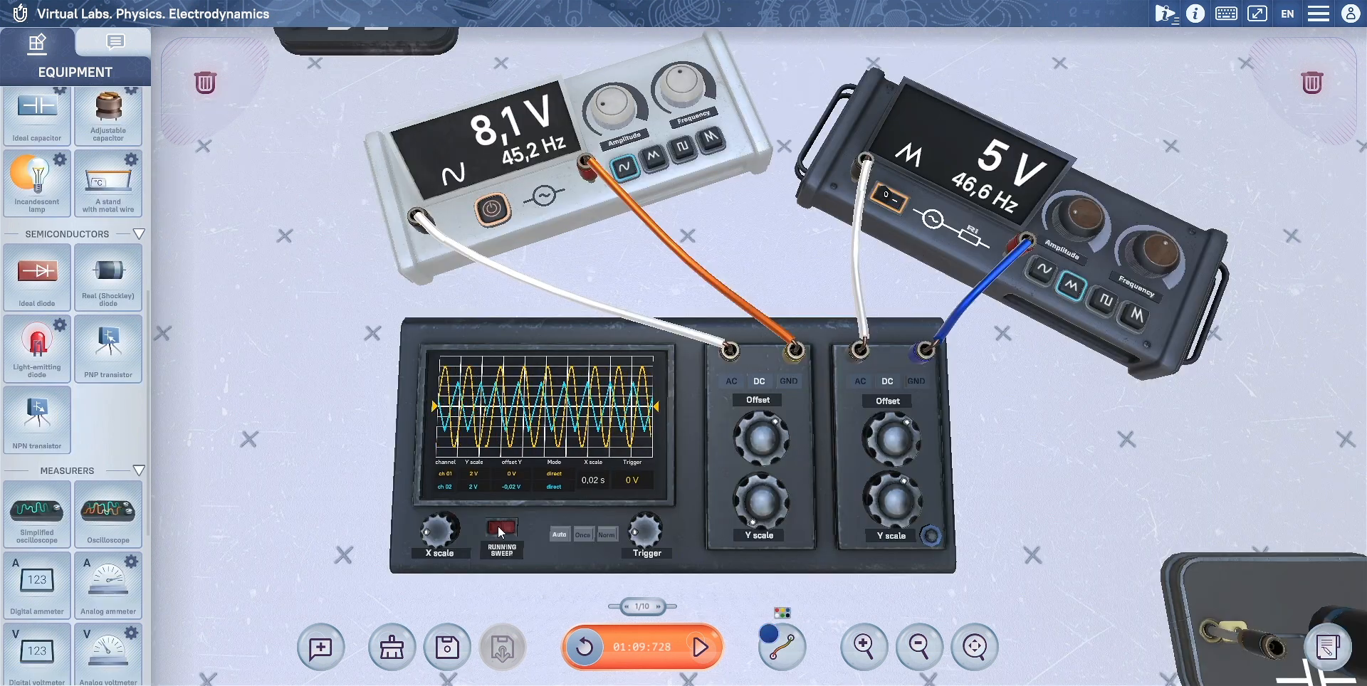
click(503, 526)
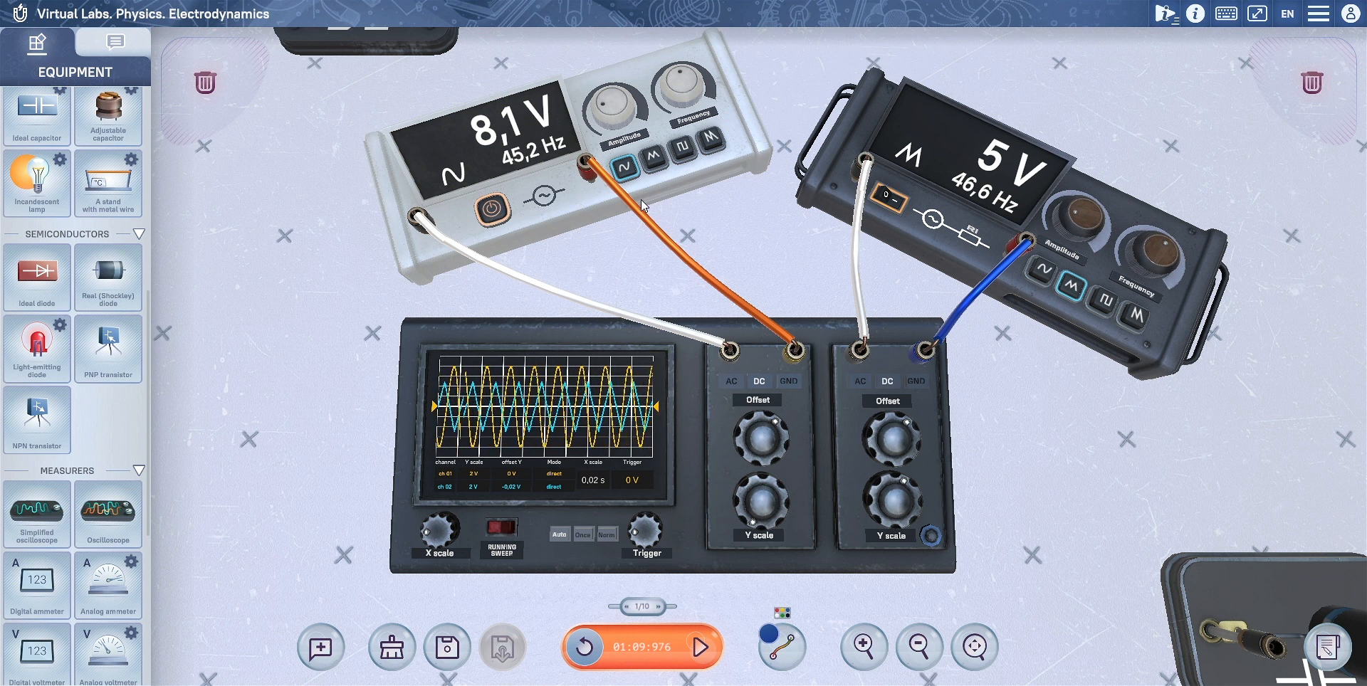
Step: Switch the white generator's output from sine to a square wave
click(654, 157)
click(686, 150)
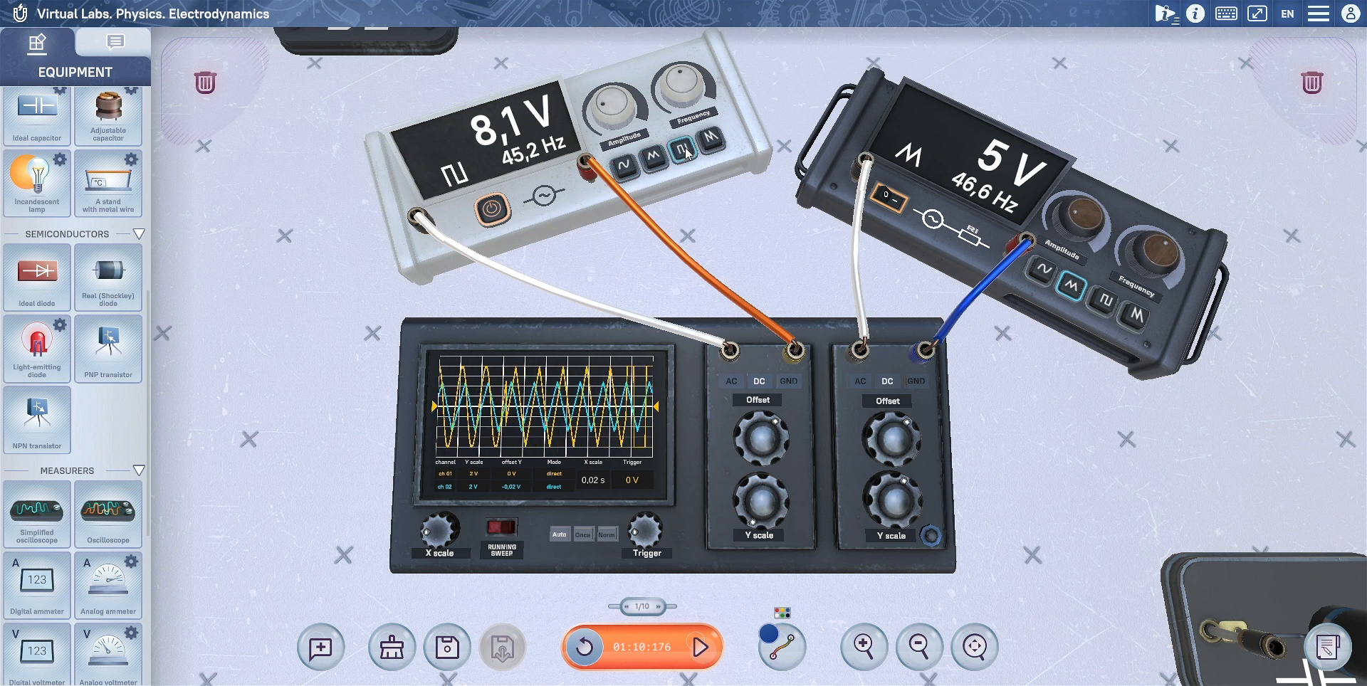
Step: Power the white generator off and back on, and toggle the option beside the oscilloscope's second Y scale knob twice
click(492, 209)
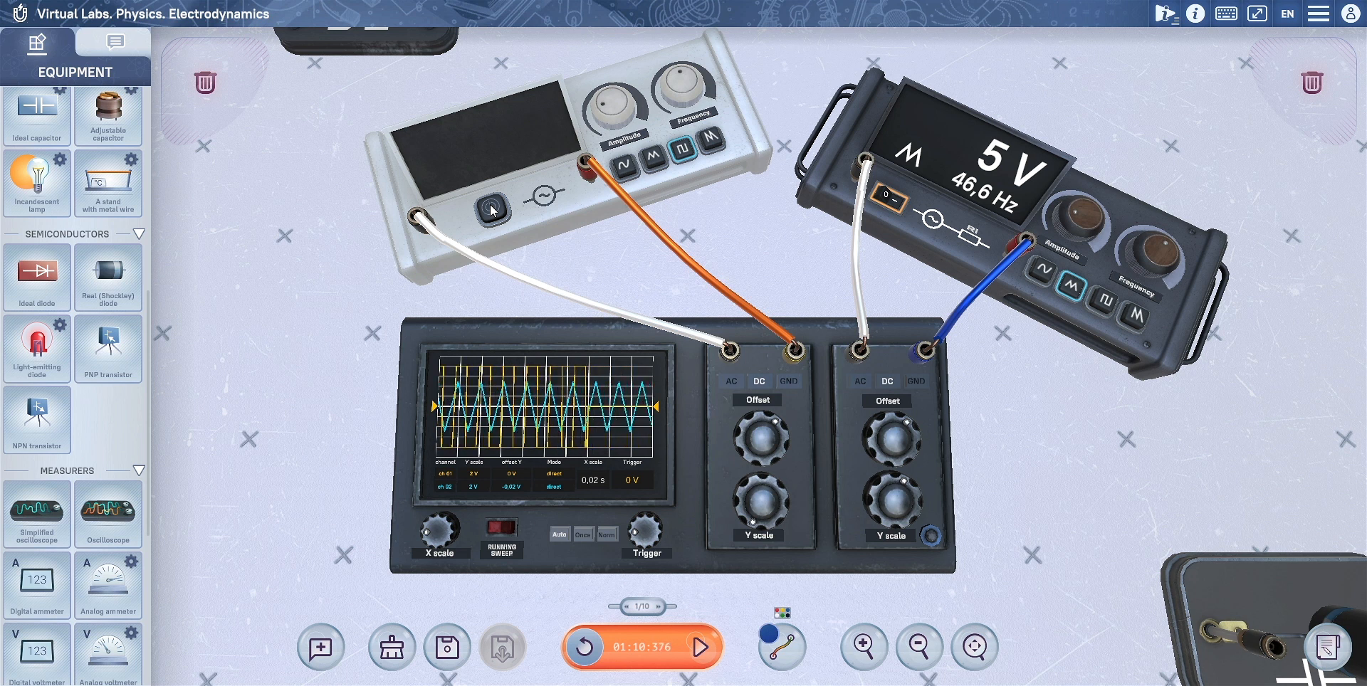
click(493, 209)
click(931, 536)
click(931, 535)
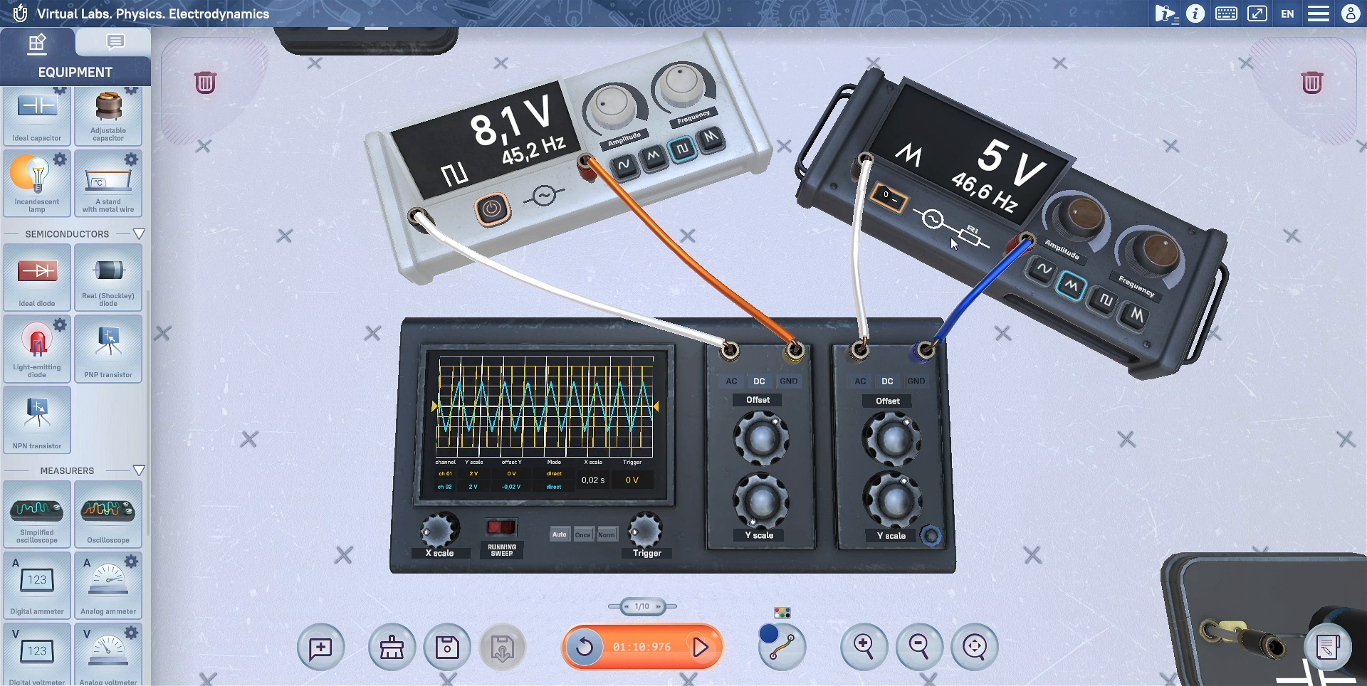
Step: Shift the dark generator slightly aside and adjust the white generator to a frequency of 917,7 Hz and an amplitude of 0 V
drag(951, 237, 980, 230)
mouse_move(679, 94)
mouse_down()
mouse_move(707, 215)
mouse_move(543, 145)
mouse_up()
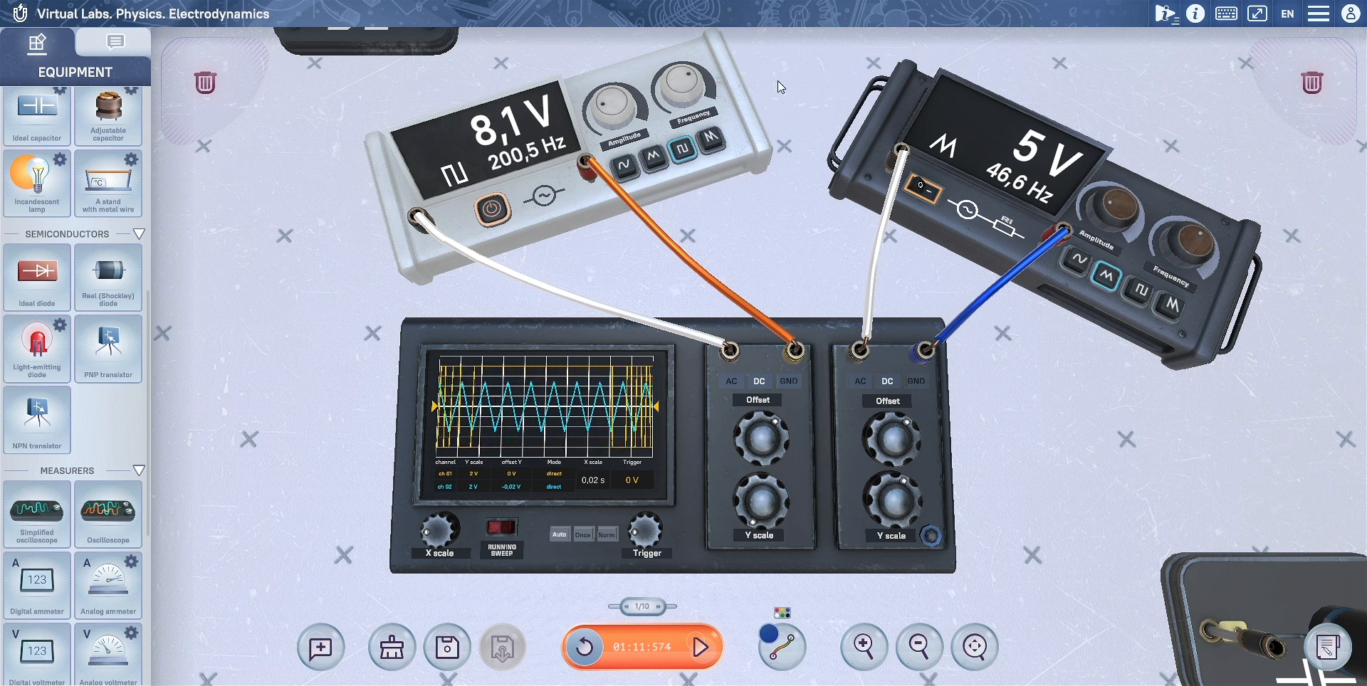
drag(617, 112, 593, 141)
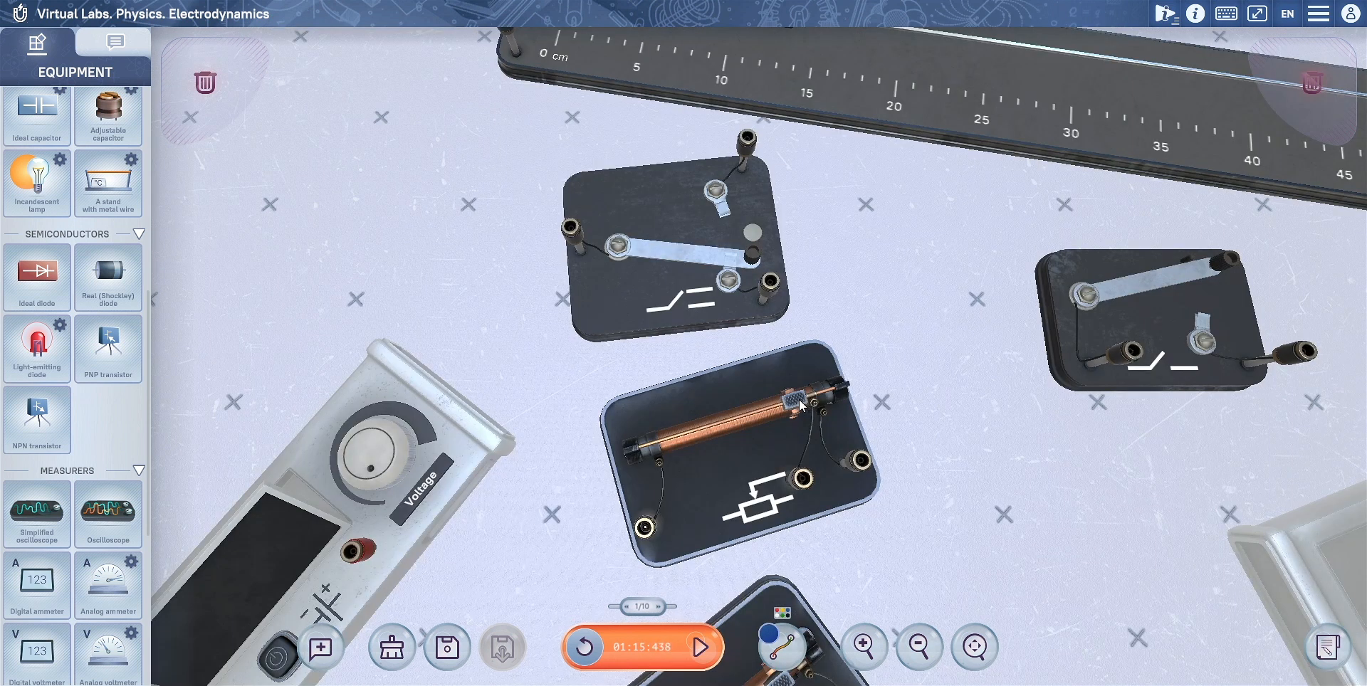
drag(801, 406, 730, 429)
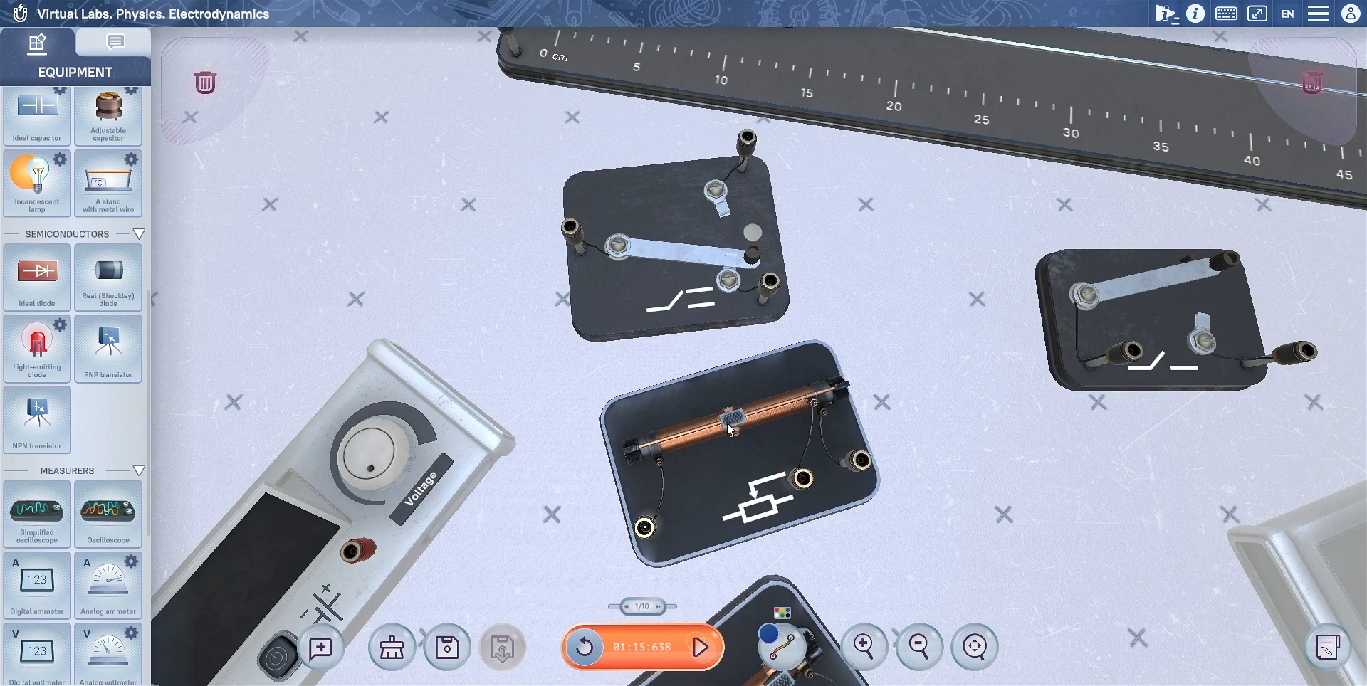
Step: Operate the lever of the three-position switch and adjust the slider of the potentiometer below it
click(768, 248)
click(766, 286)
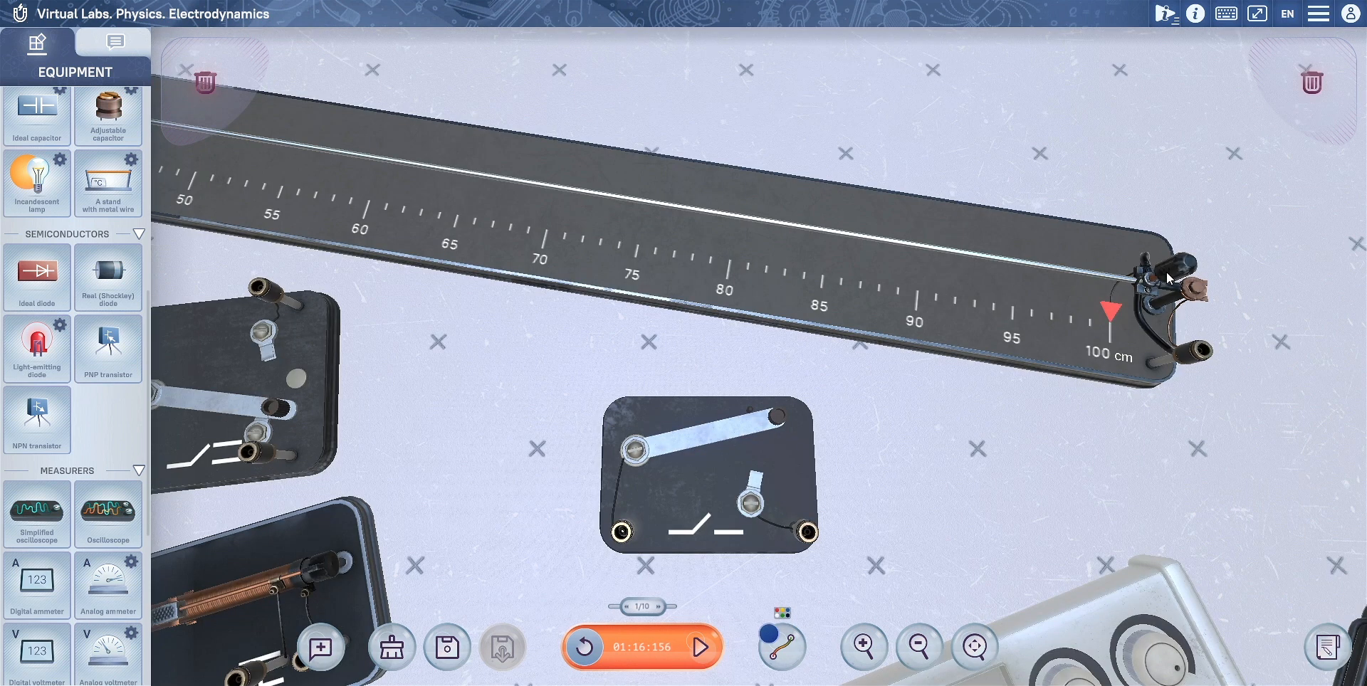
drag(1139, 313, 783, 271)
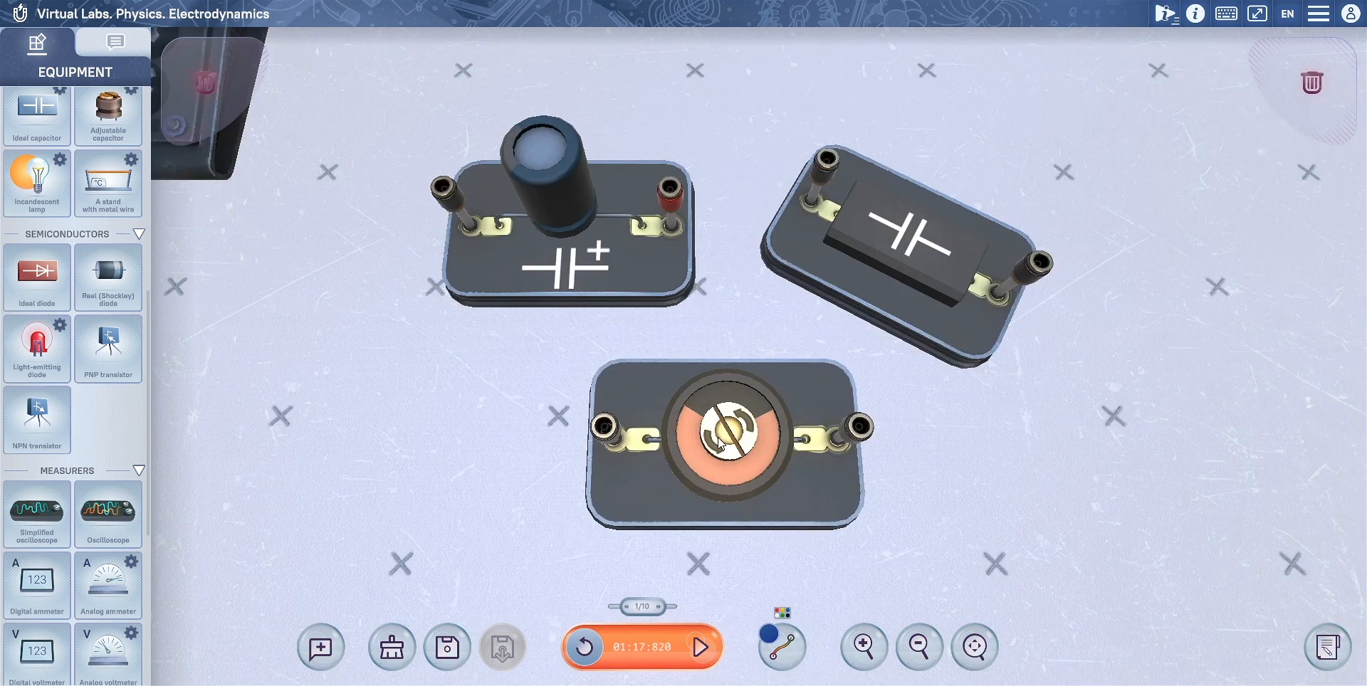
drag(719, 470, 762, 423)
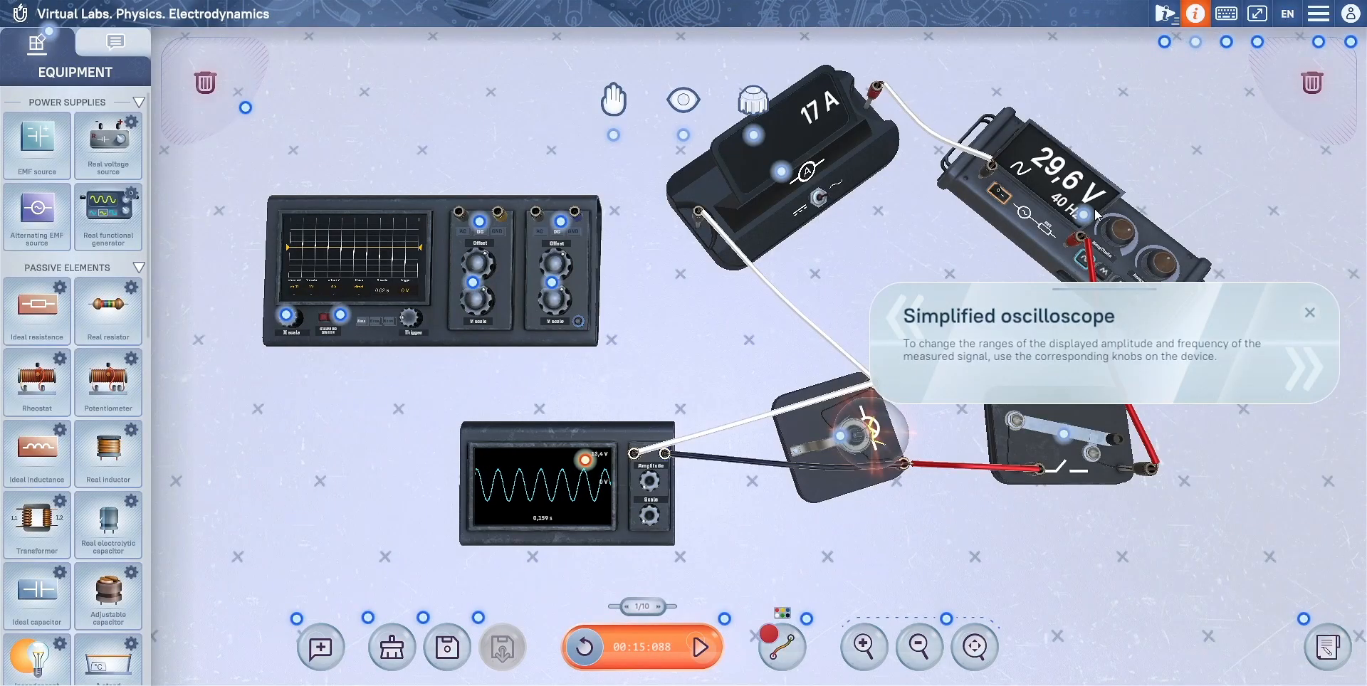
Step: Read the help hints for the functional generator, keyswitch, incandescent lamp, ammeter, simplified oscilloscope and oscilloscope trigger drawing
click(1083, 214)
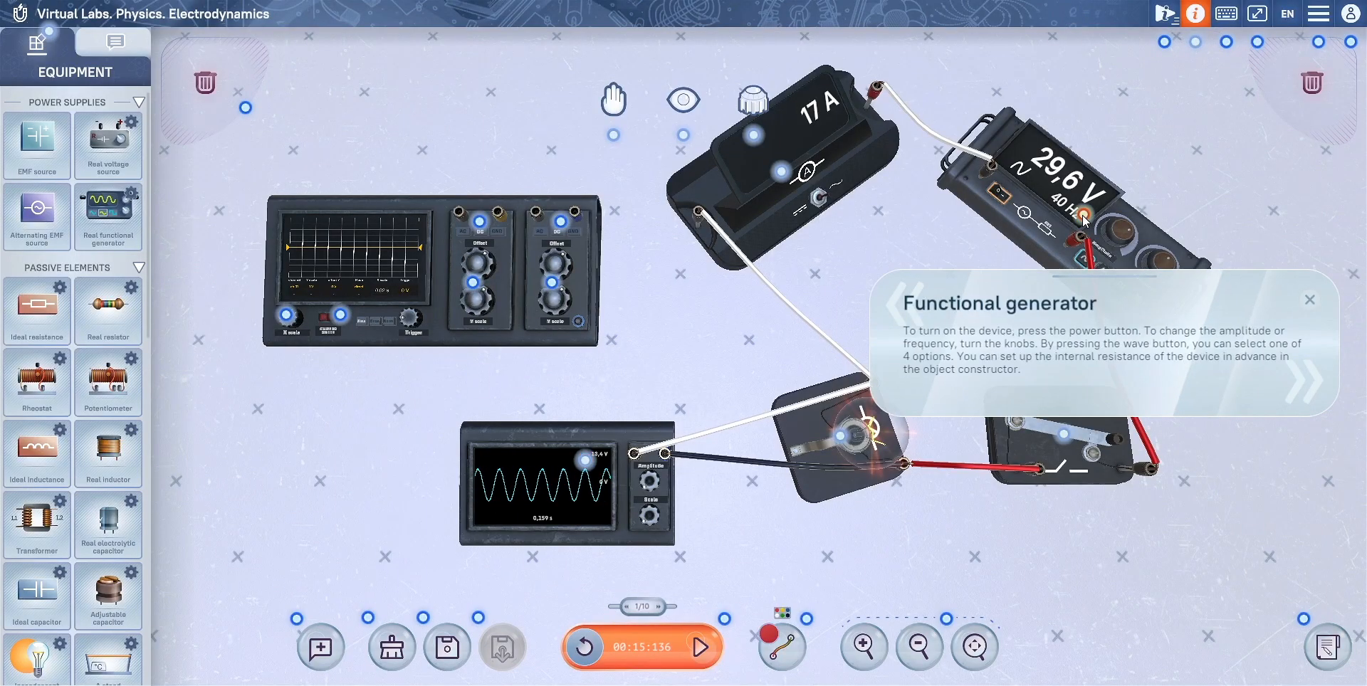
click(1063, 435)
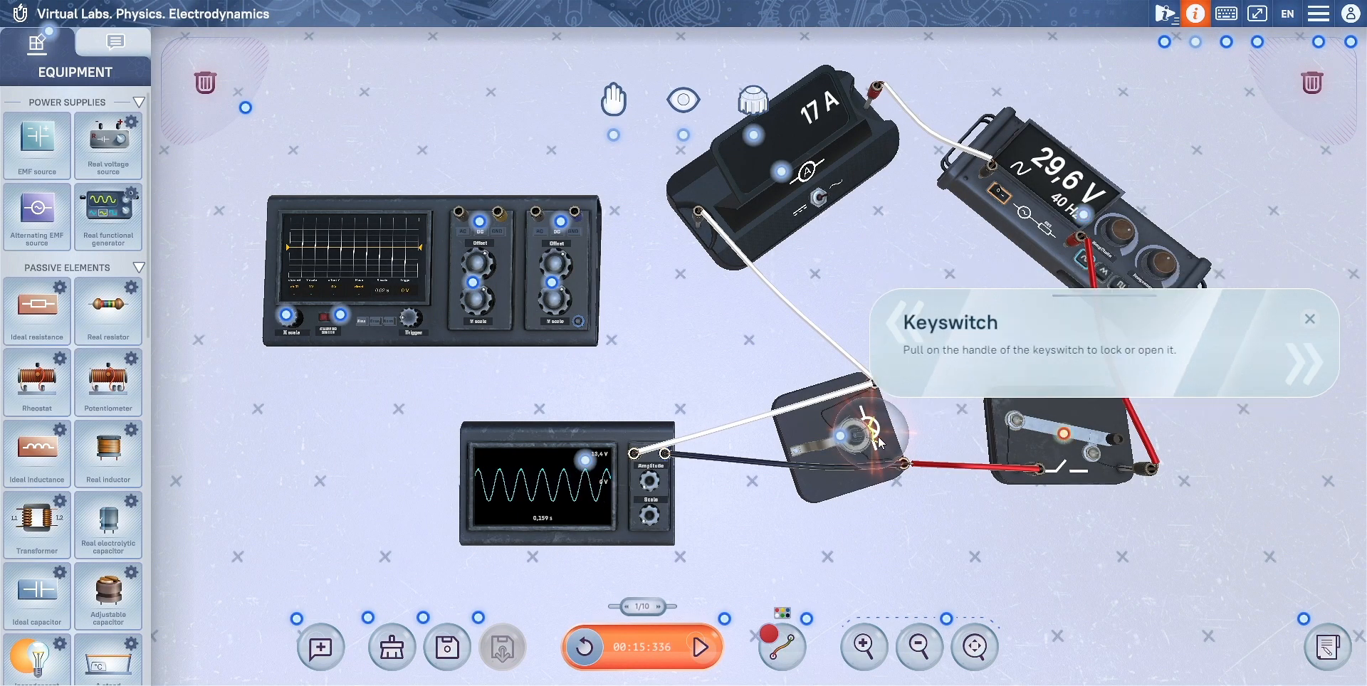
click(840, 436)
click(781, 171)
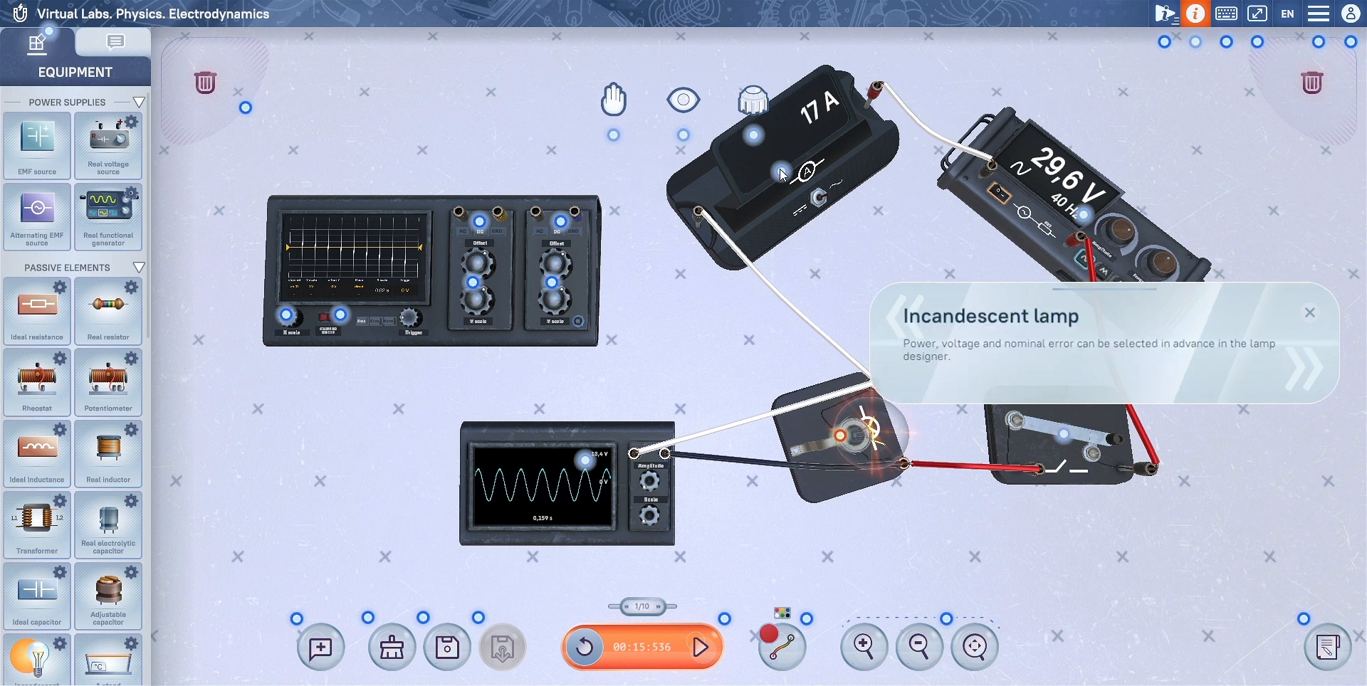
click(583, 461)
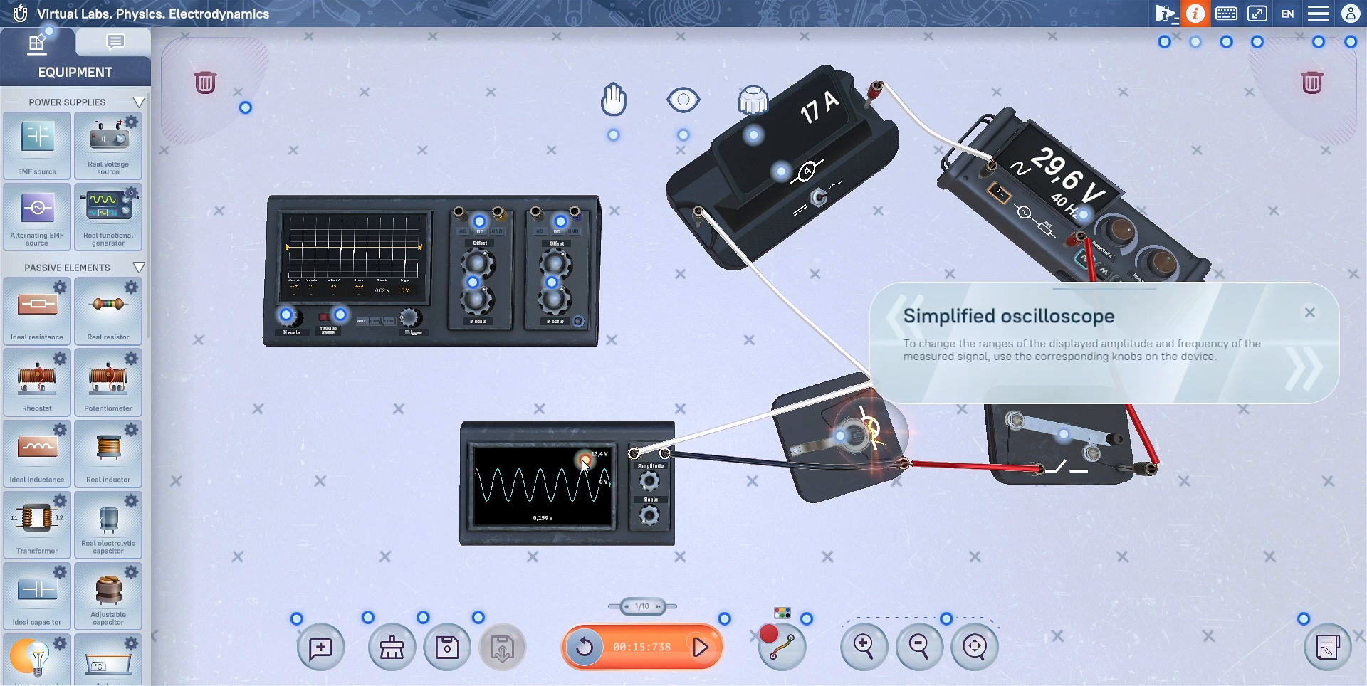
click(341, 314)
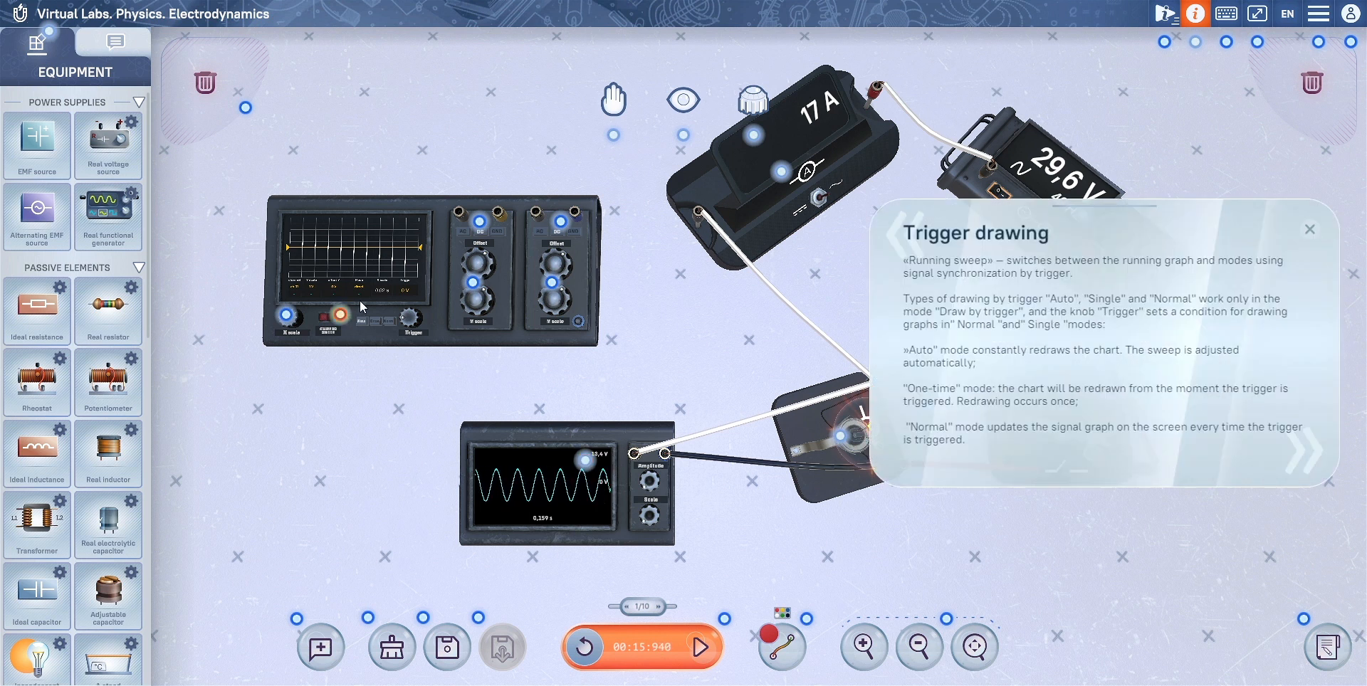
Step: Read the help hints on the component library, moving objects and the view controls
click(50, 32)
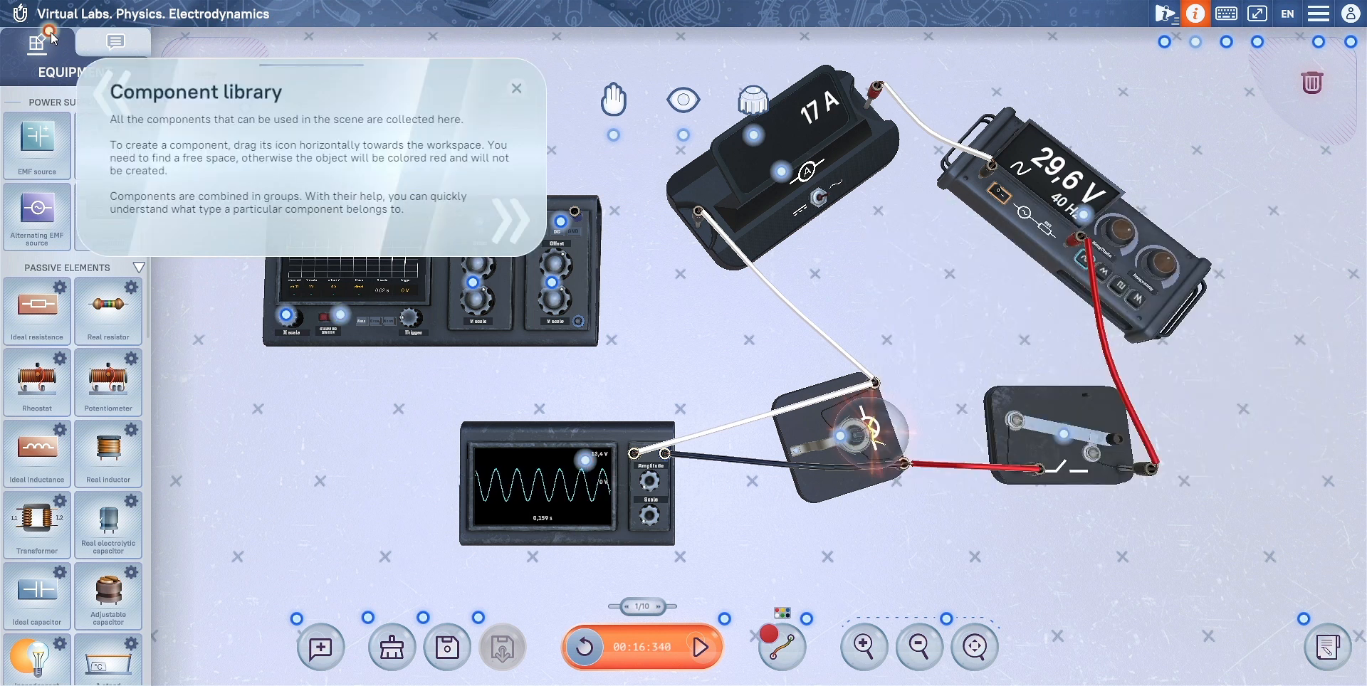
click(614, 136)
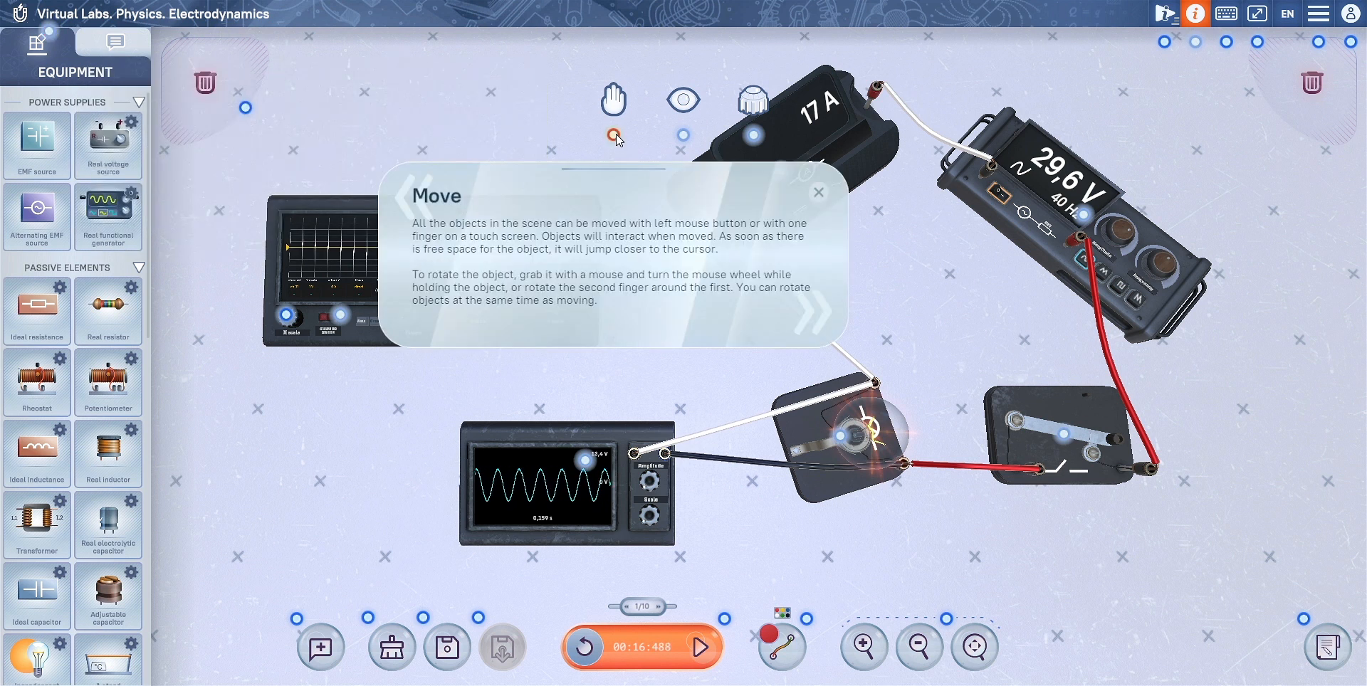
click(683, 135)
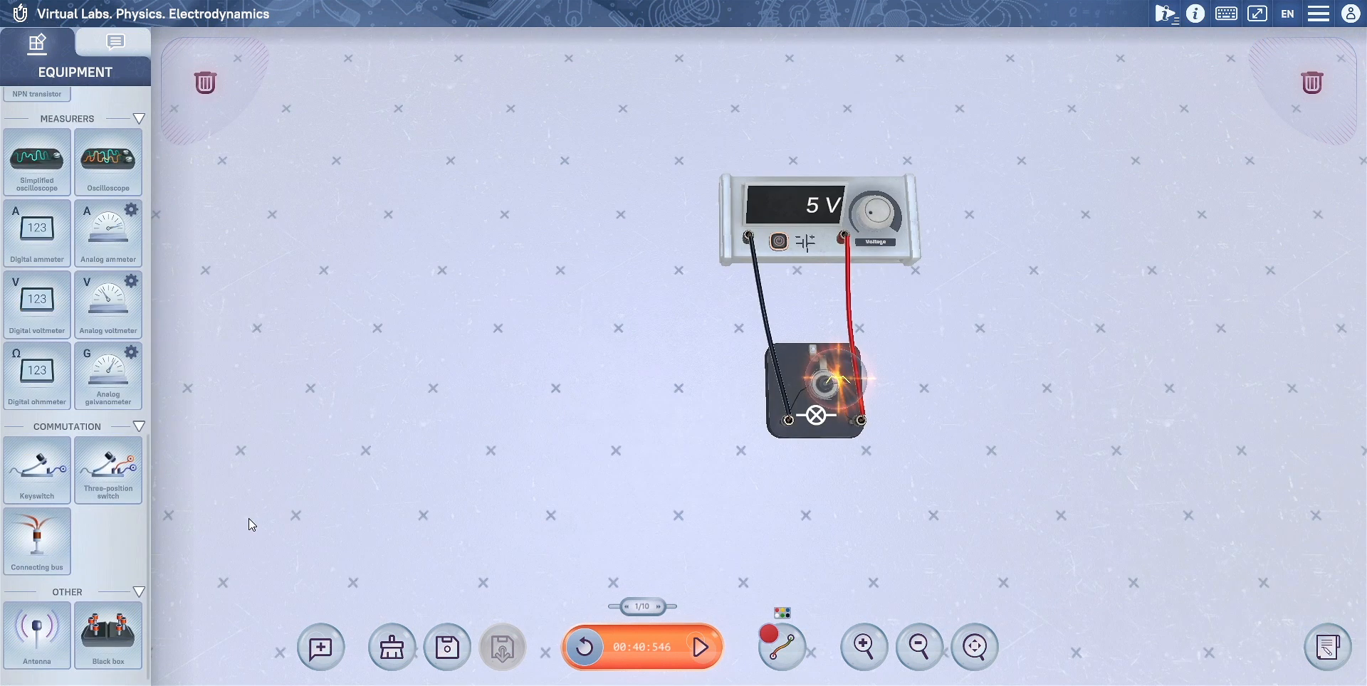
Step: Place a black box beside the lamp circuit and open its hatched inner zone
drag(122, 650, 488, 331)
click(461, 316)
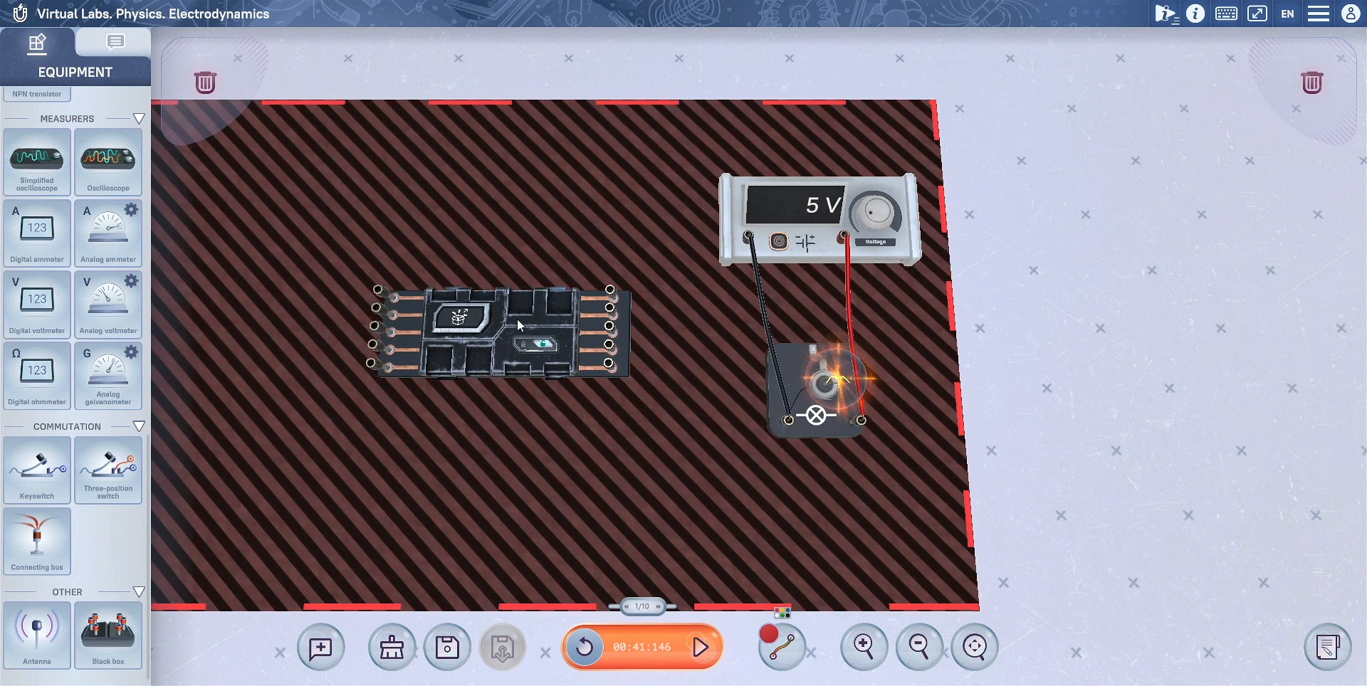
Step: Move the 5 V voltage source out of the black box's hatched zone, keeping its wires connected to the lamp
scroll(517, 319, down, 3)
drag(575, 321, 604, 311)
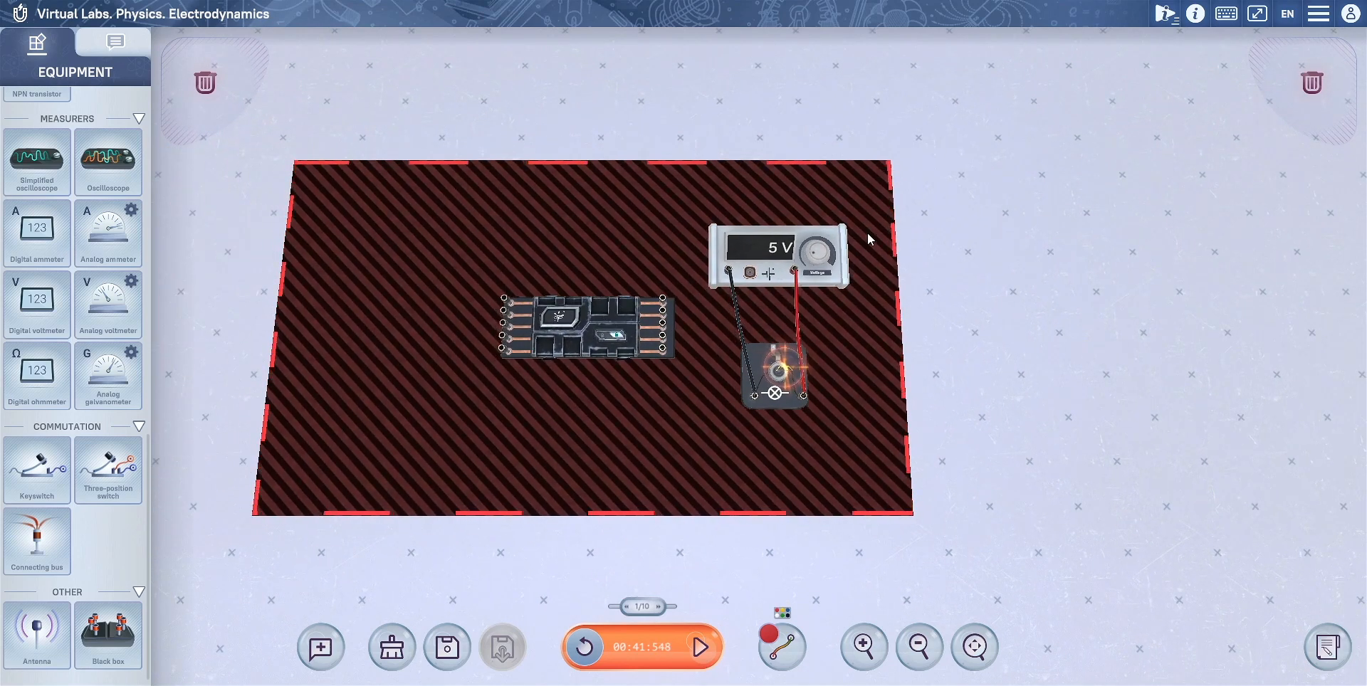
drag(839, 263, 1072, 232)
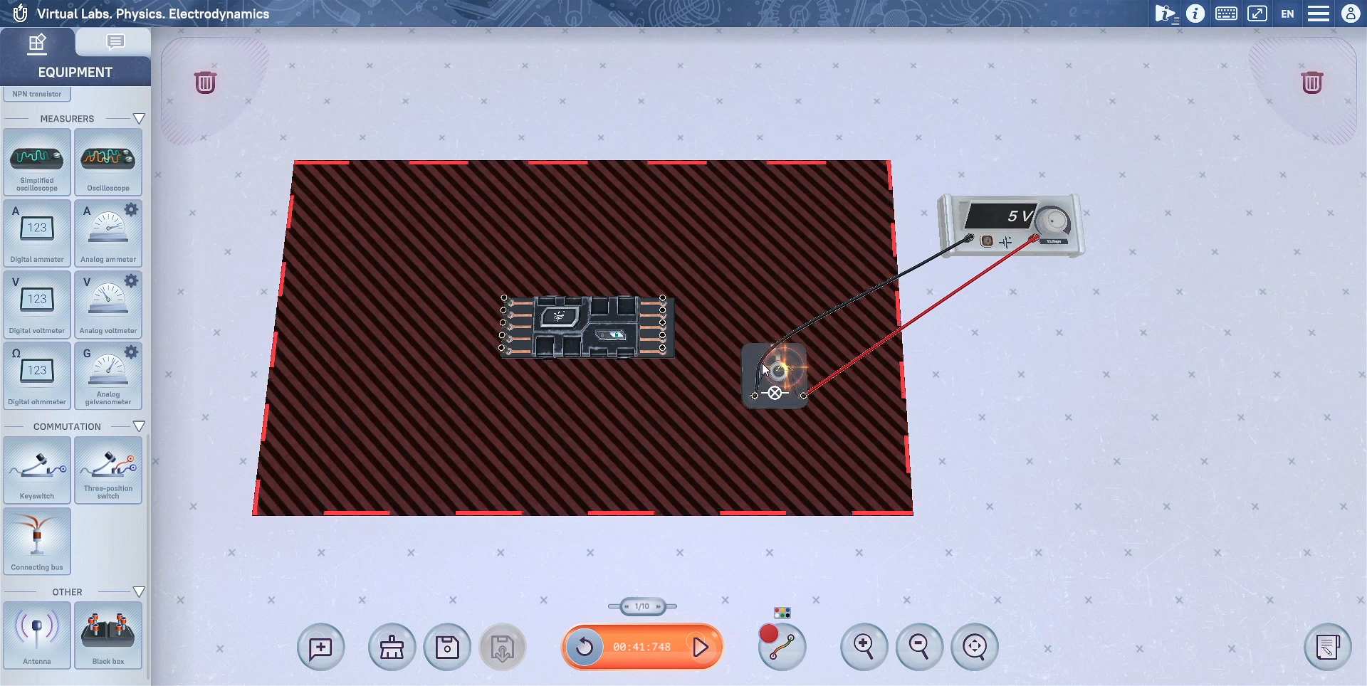
Step: Move the lamp out of the black box zone and place an EMF source, ideal resistance, transistor, keyswitch and antenna inside the box
drag(757, 365, 984, 368)
scroll(5, 295, up, 5)
drag(37, 146, 518, 229)
drag(37, 306, 527, 313)
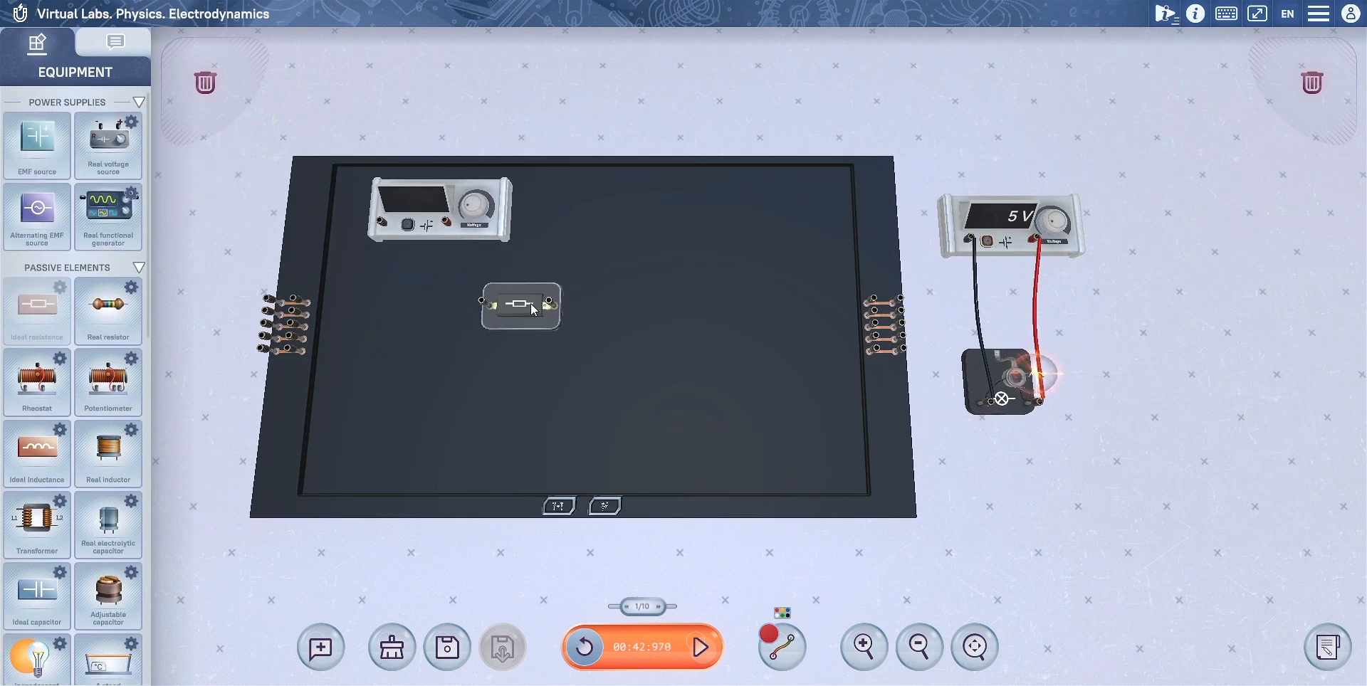
scroll(67, 434, down, 10)
drag(37, 632, 678, 256)
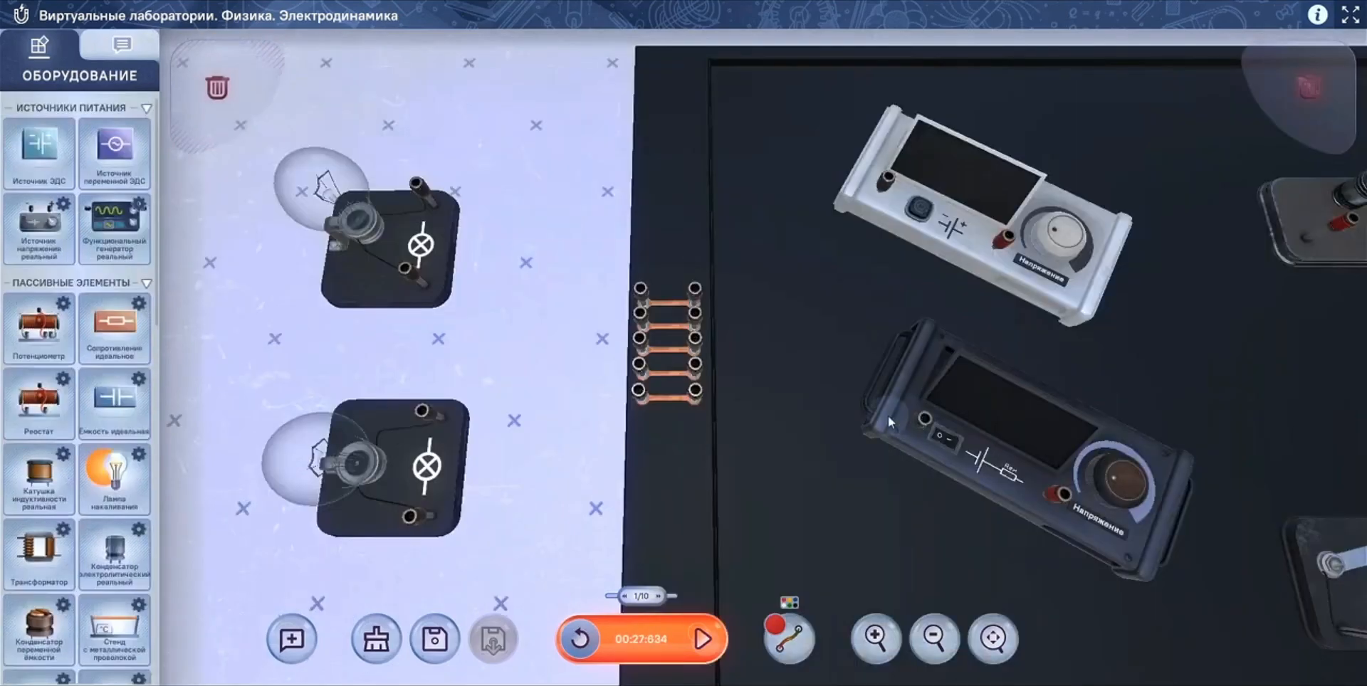
Step: Wire the dark real voltage source inside the black box to the lower outside lamp through the box's connecting terminals
drag(695, 364, 925, 417)
drag(1063, 493, 425, 411)
drag(639, 390, 412, 515)
Step: Try wiring the white EMF source directly to the upper lamp across the black box's wall, and operate the box's two front-edge controls
drag(886, 179, 419, 185)
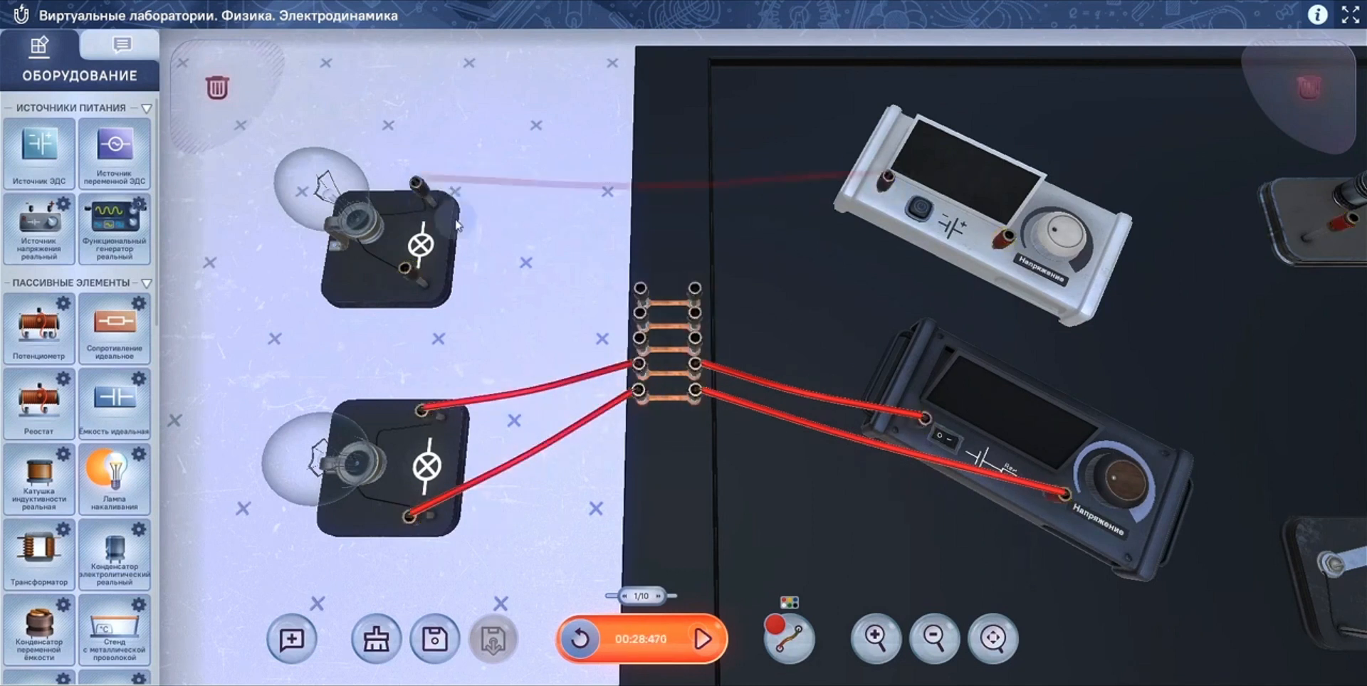
drag(1010, 240, 406, 268)
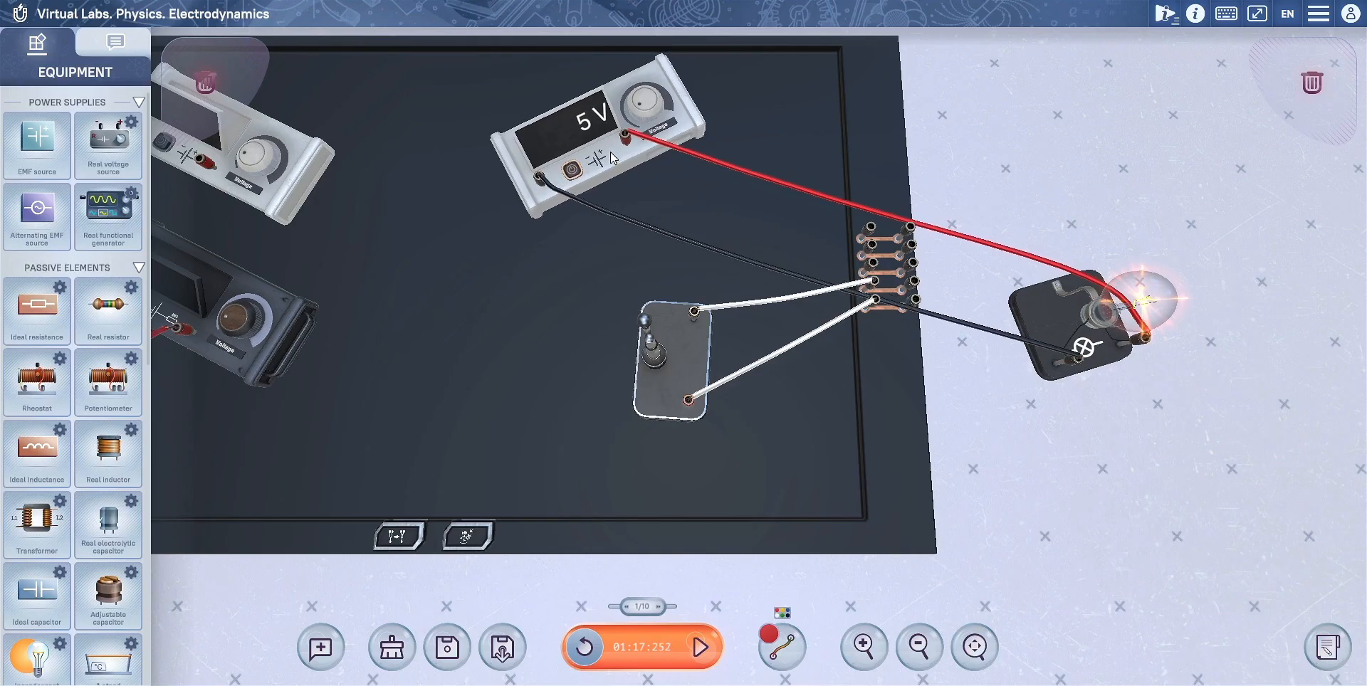
click(399, 538)
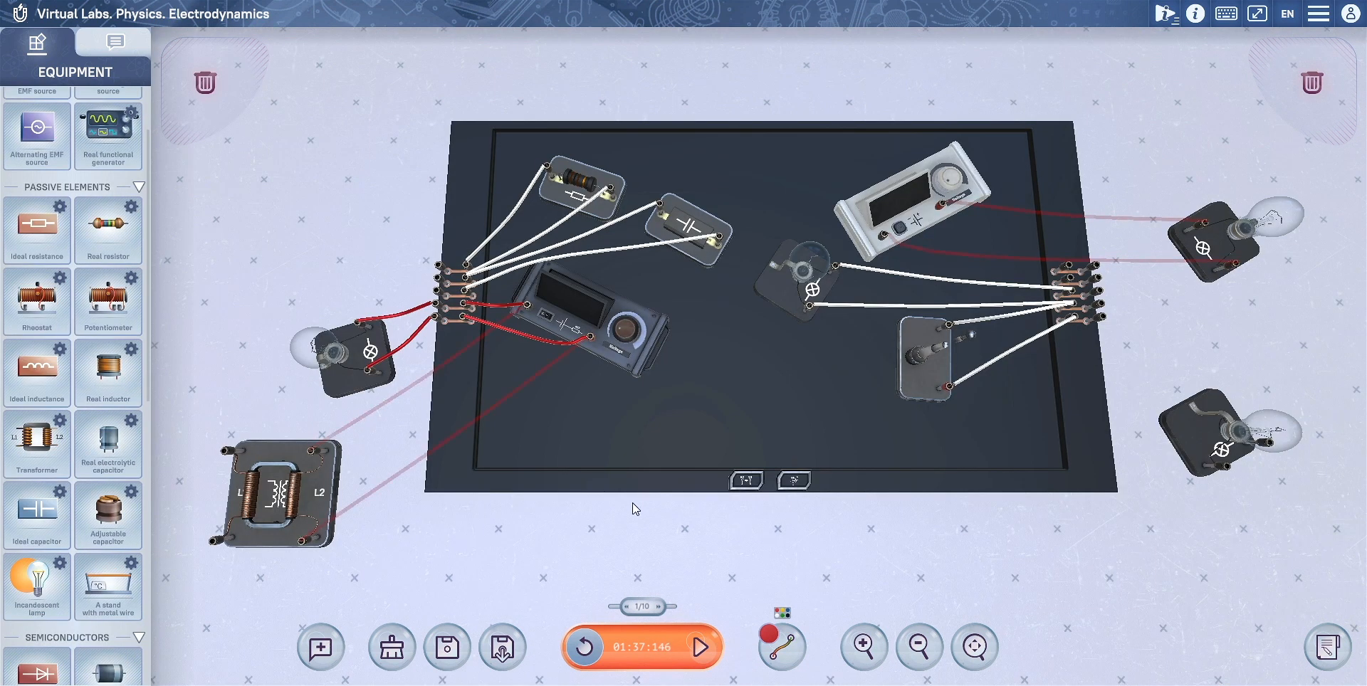
click(795, 482)
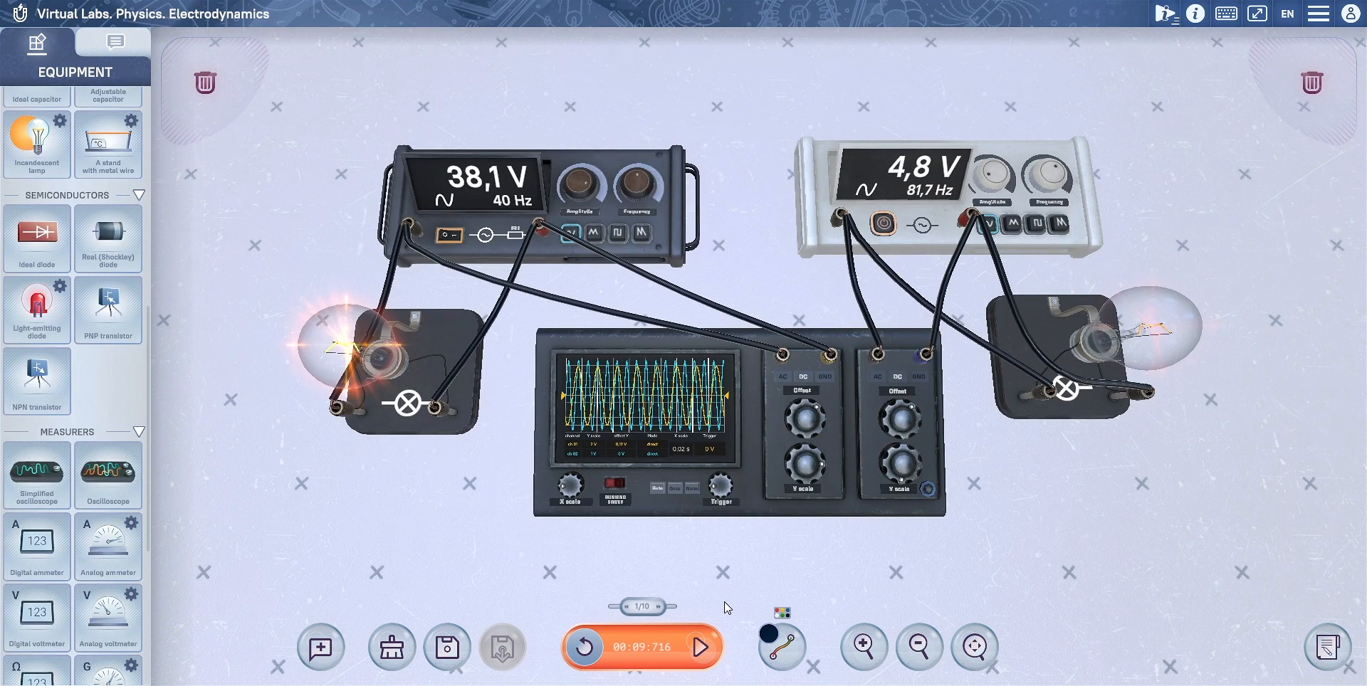
Step: Pause the experiment, reset its clock to zero and set the time scale to 1/70
click(698, 646)
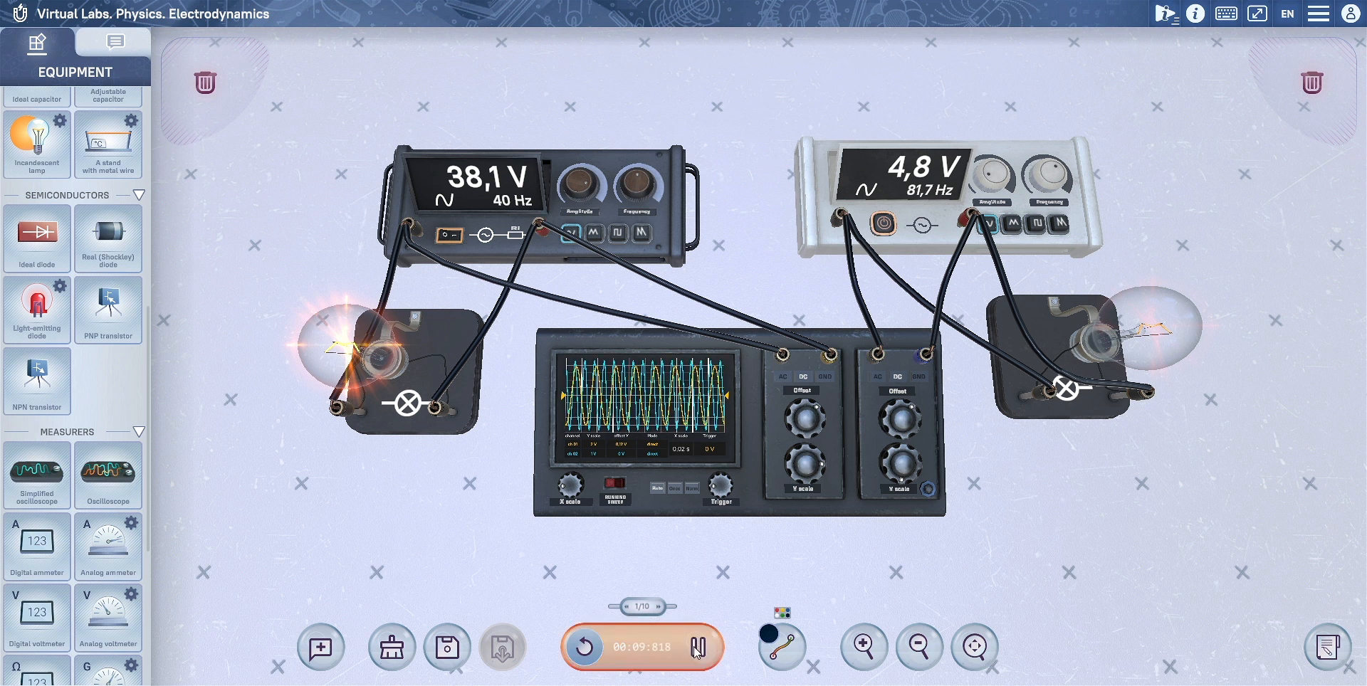
click(575, 647)
mouse_move(648, 608)
mouse_move(649, 607)
mouse_down()
mouse_move(472, 596)
mouse_move(662, 596)
mouse_up()
click(581, 643)
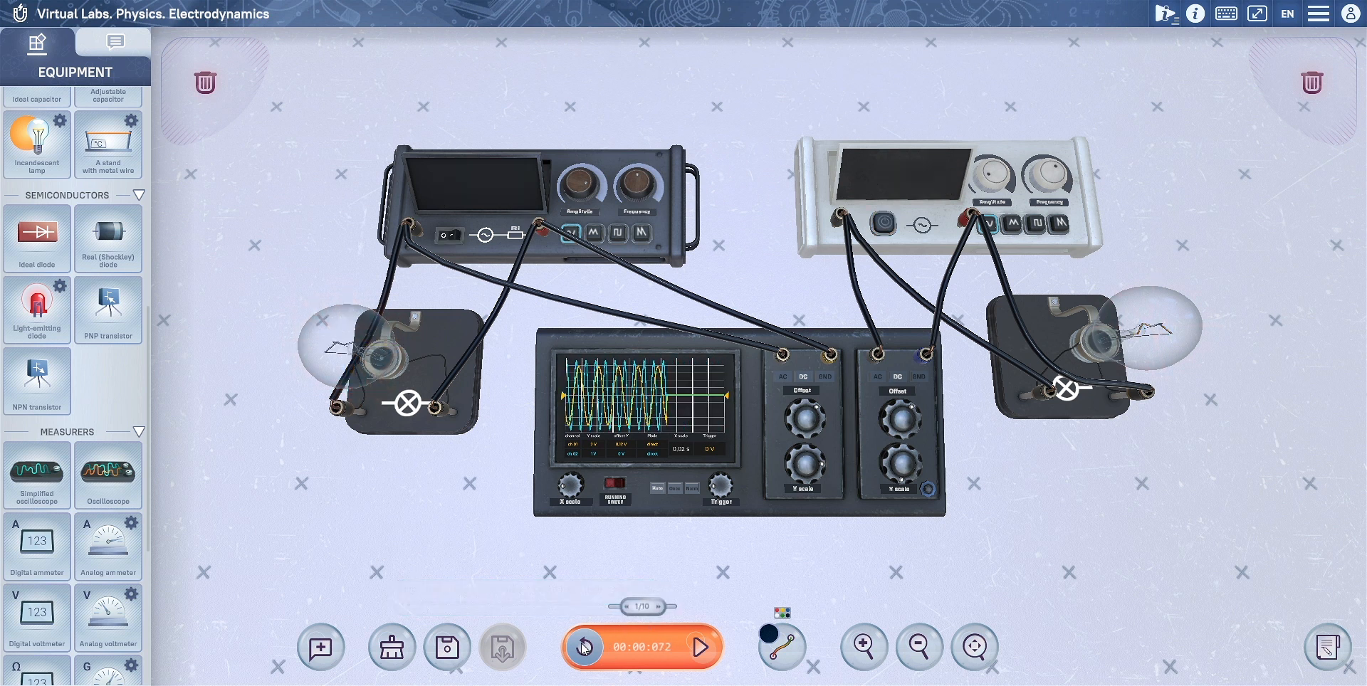
click(635, 608)
Step: Switch on both functional generators and raise the white generator's amplitude to 7 V
click(457, 234)
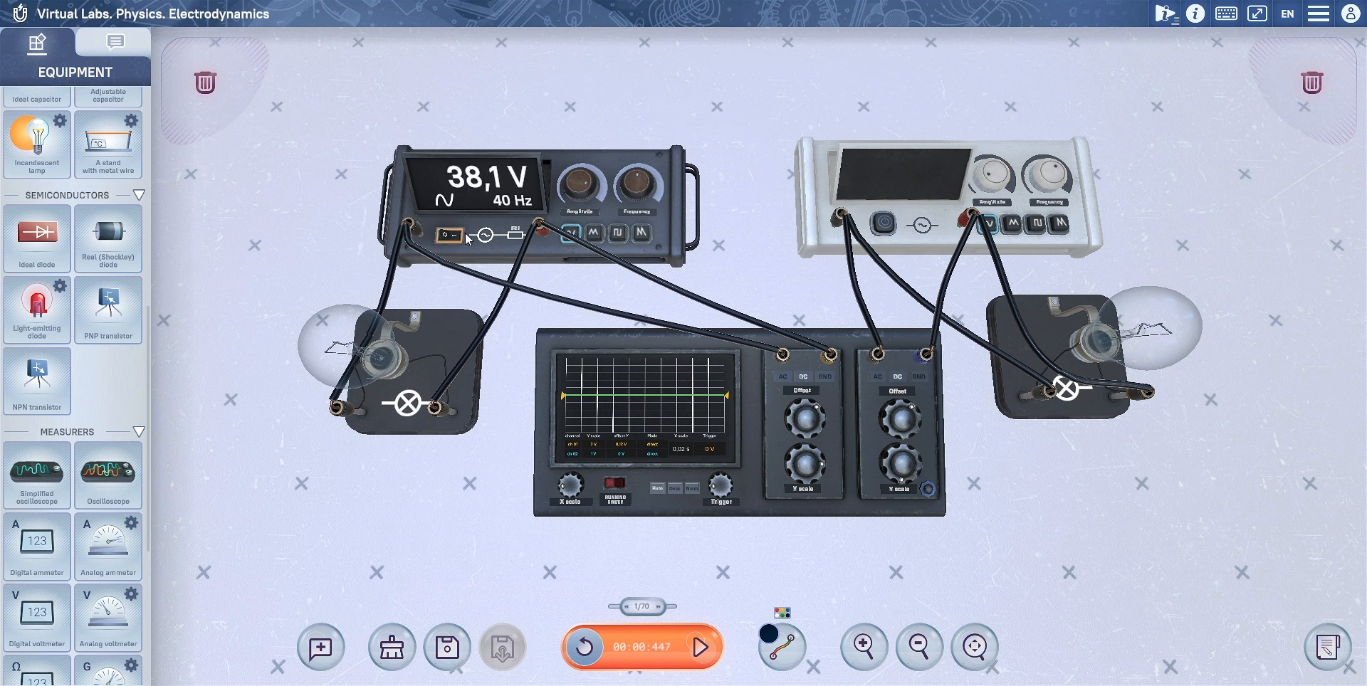
click(886, 225)
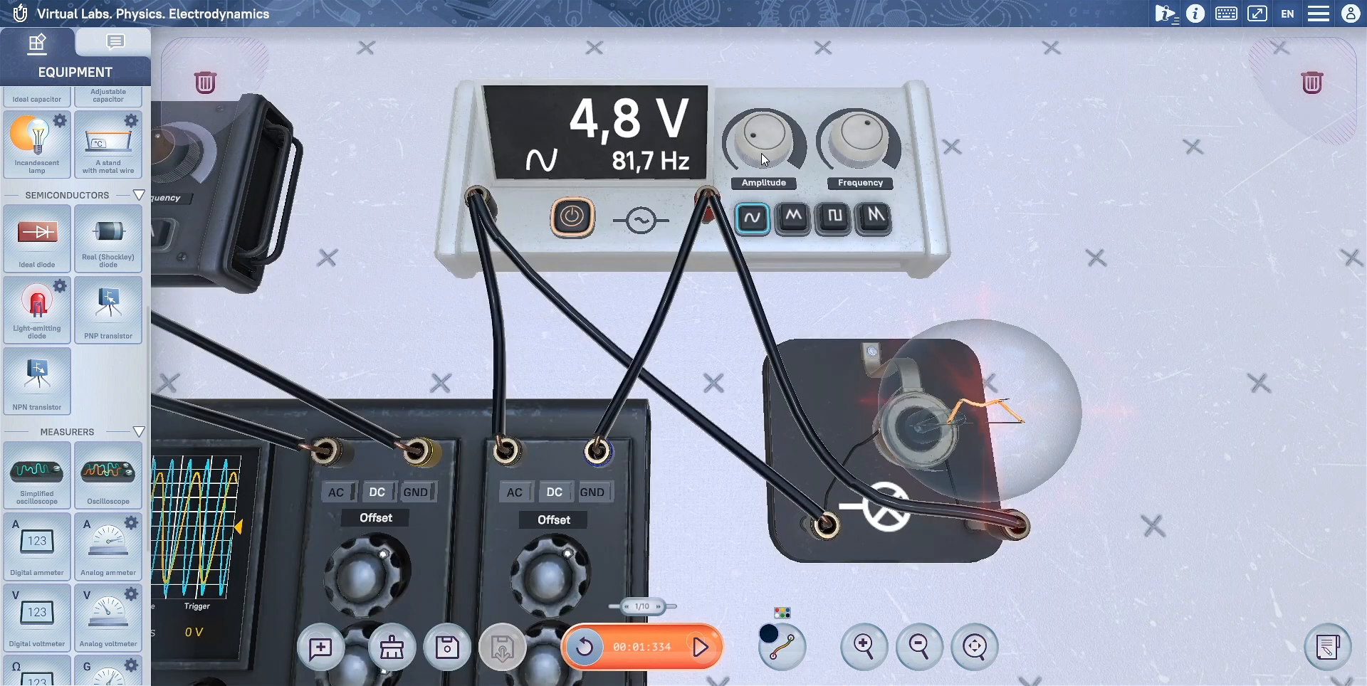
drag(762, 152, 824, 119)
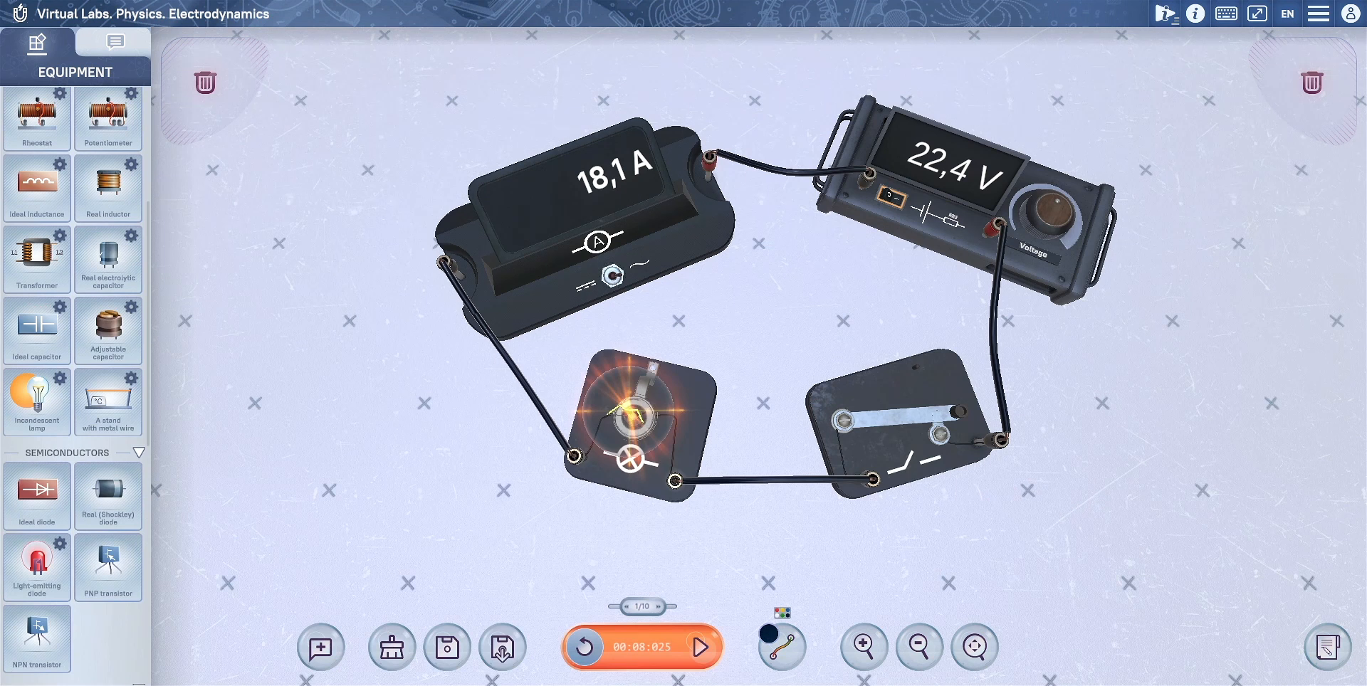
Step: Attach a comment reading "power 100w" to the incandescent lamp, and reposition the lamp and its comment
drag(318, 651, 636, 439)
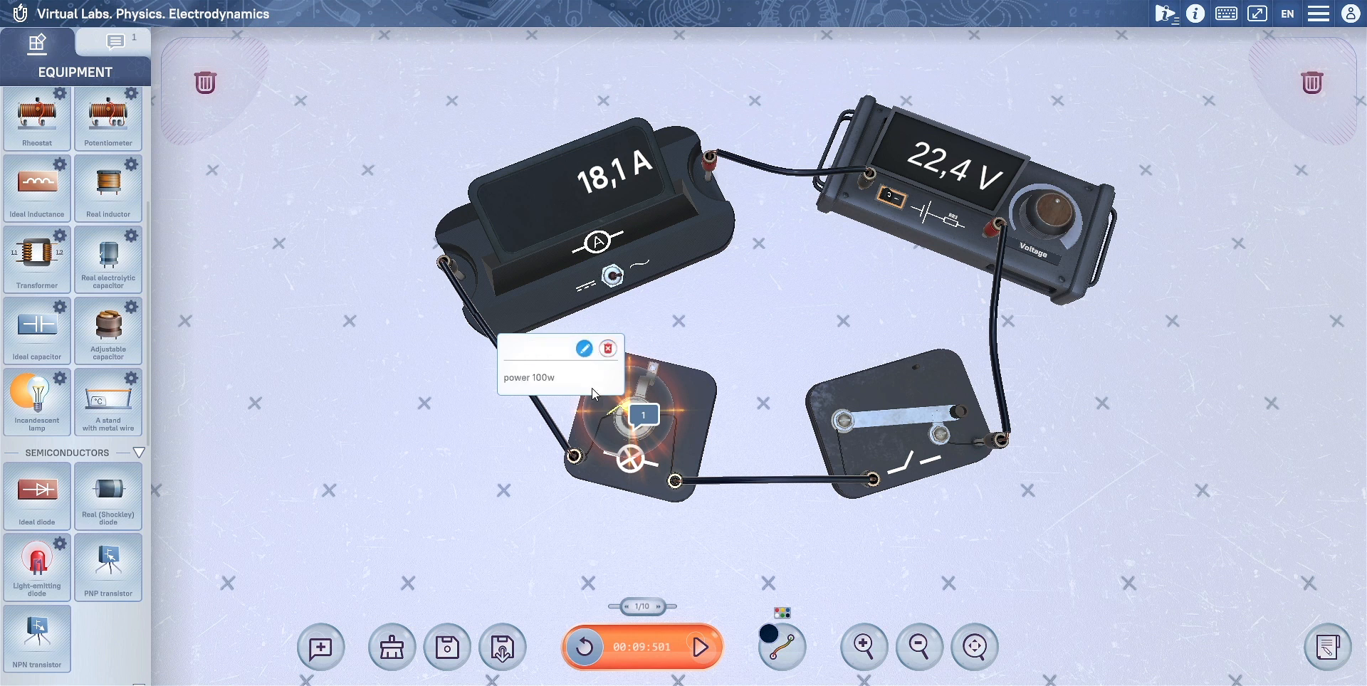
drag(586, 492, 559, 504)
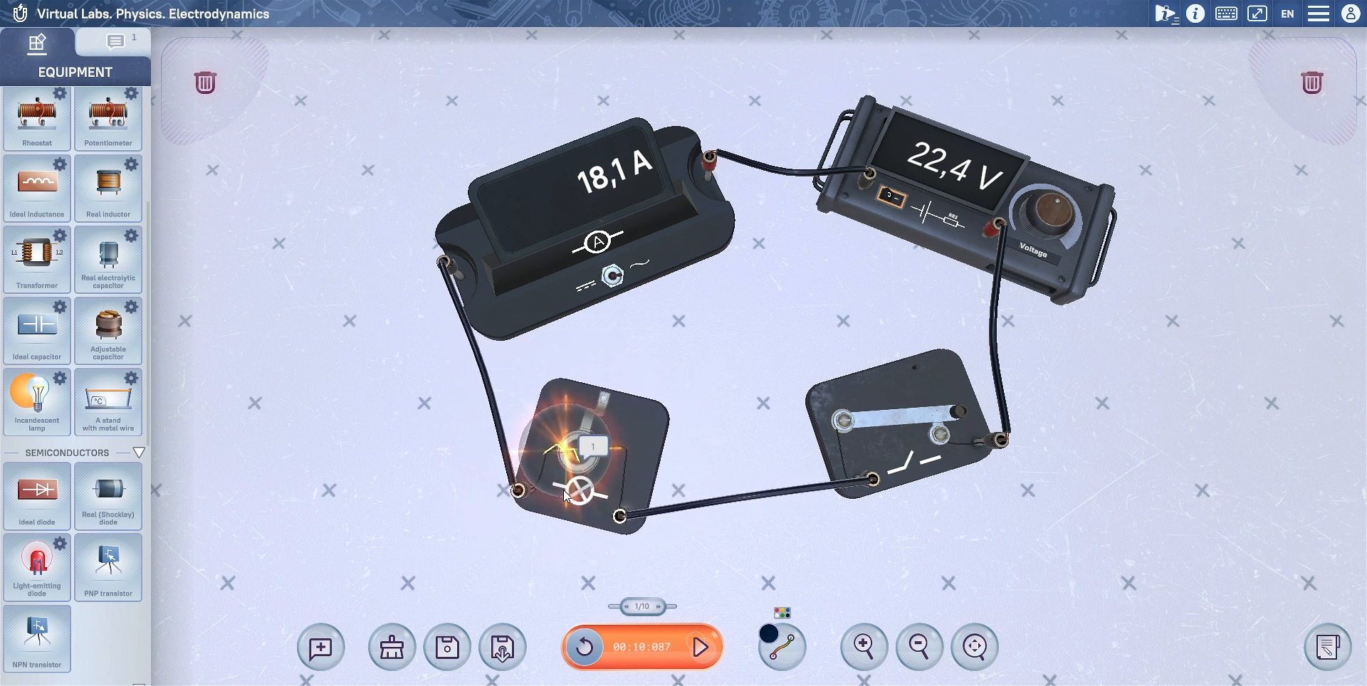
click(597, 450)
drag(598, 452, 416, 484)
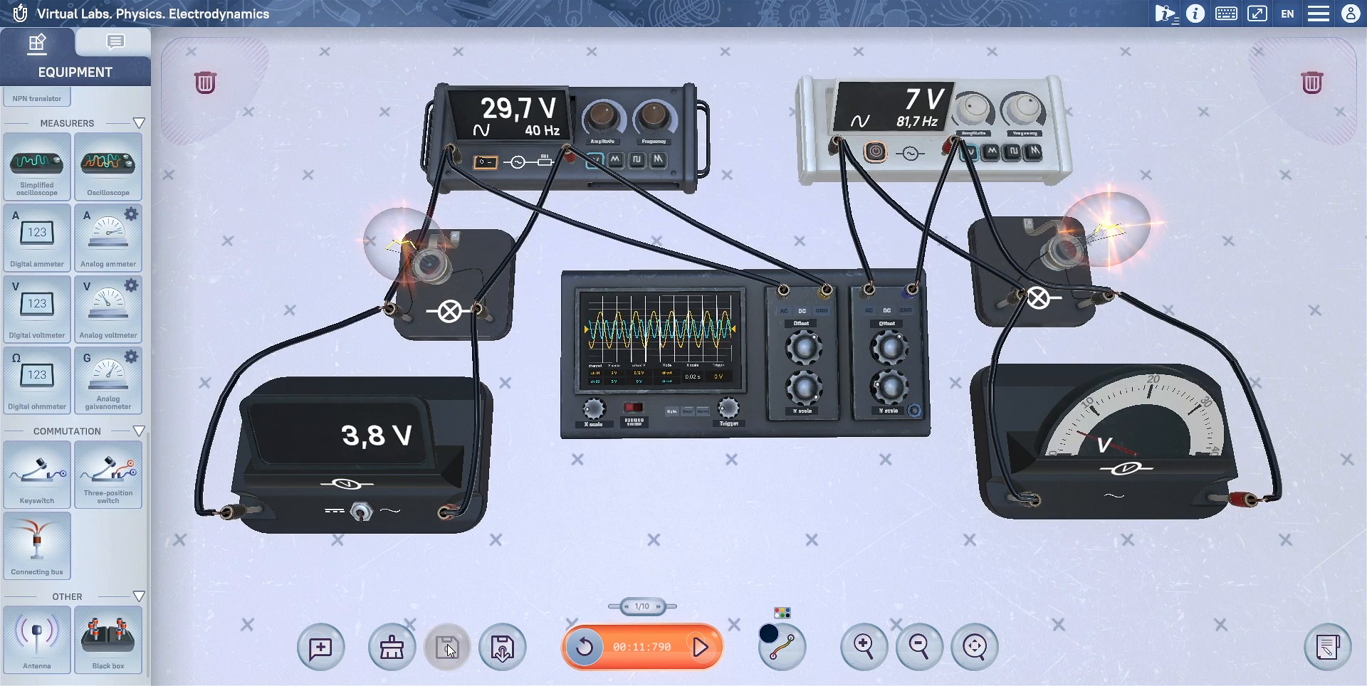
Step: Delete the digital voltmeter, the lamp wired to the dark generator and the analog voltmeter from the workspace
drag(348, 463, 221, 86)
drag(428, 271, 206, 84)
drag(1070, 484, 1289, 80)
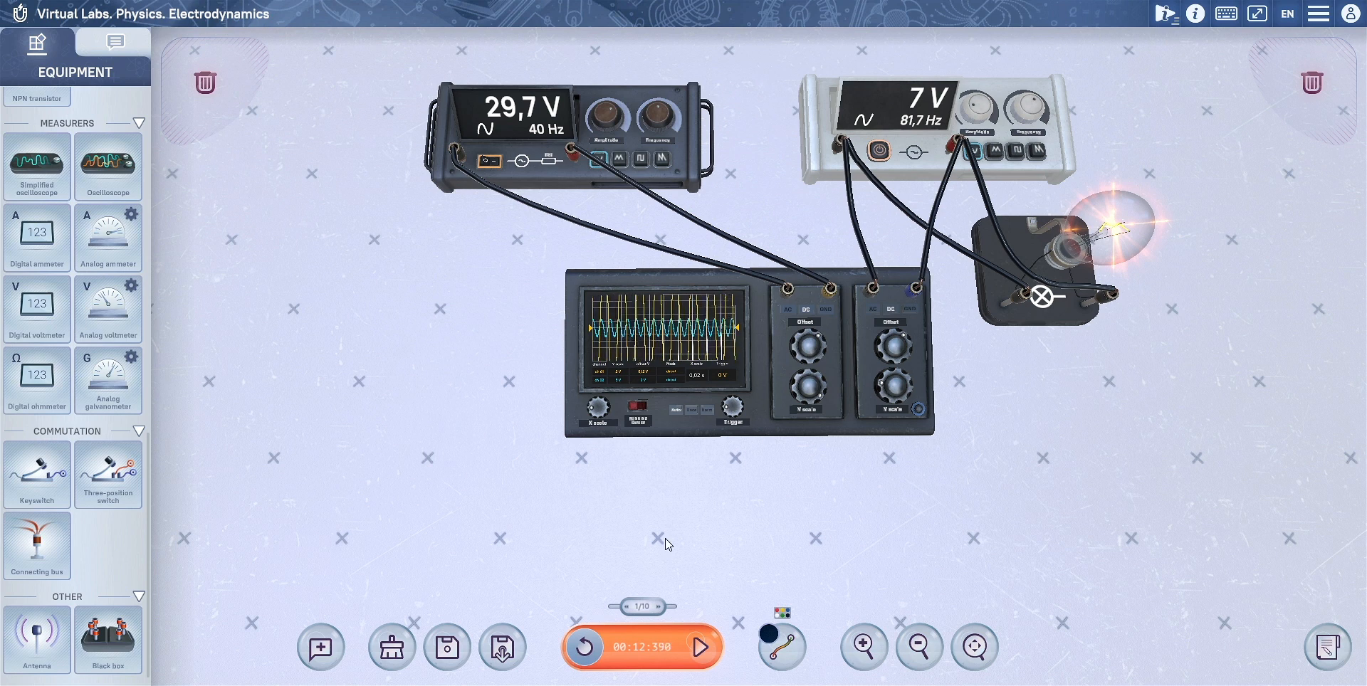
Step: Restore the saved state of the experiment with both lamps and voltmeters
click(503, 652)
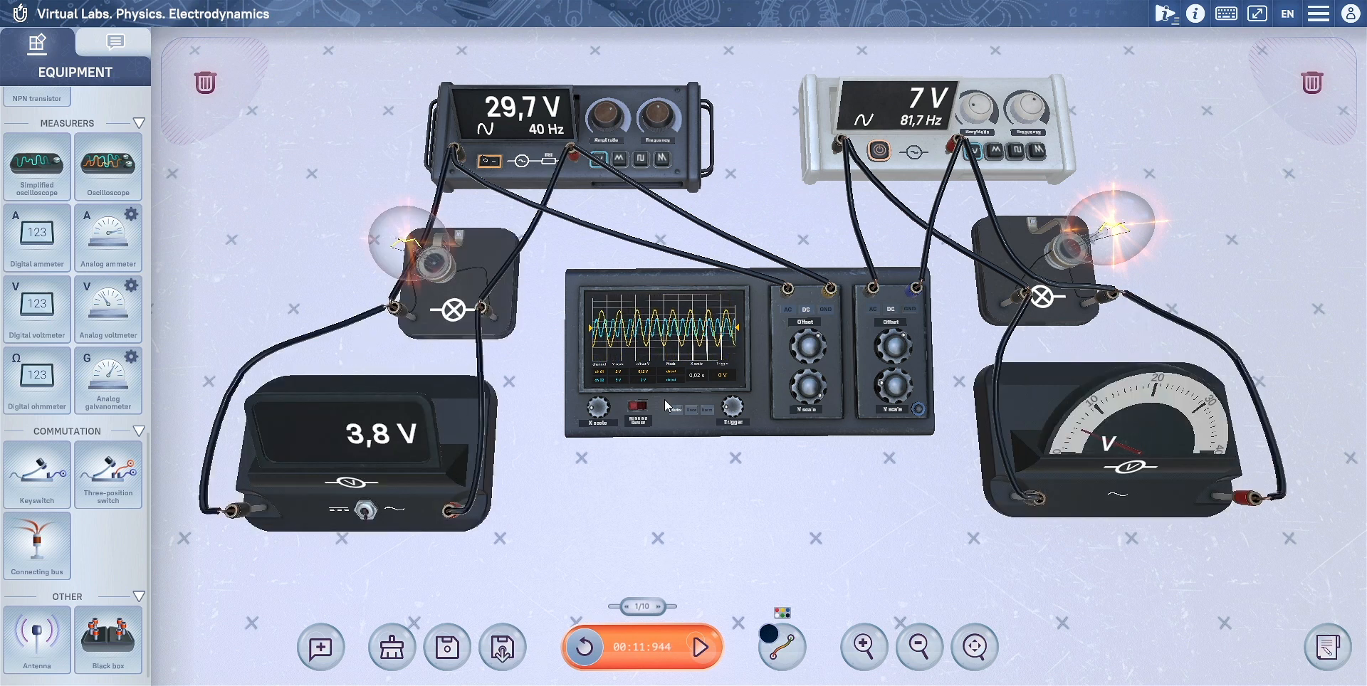
scroll(667, 406, down, 3)
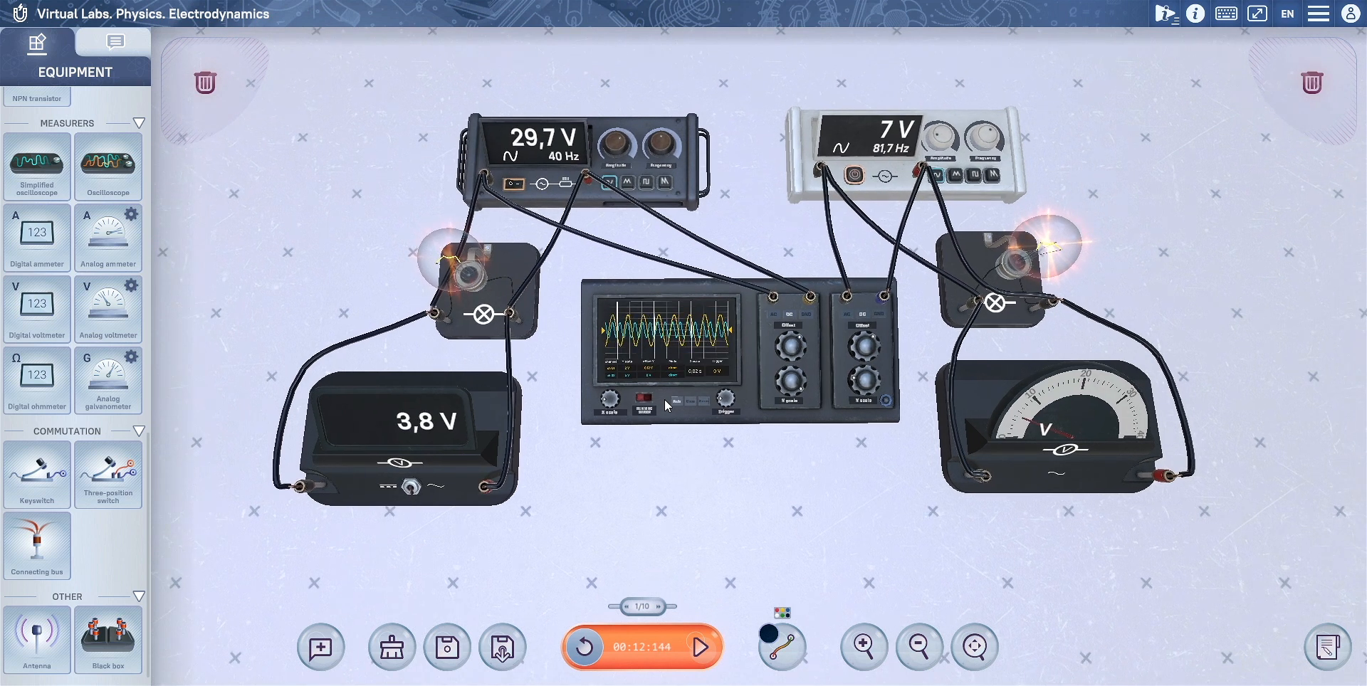